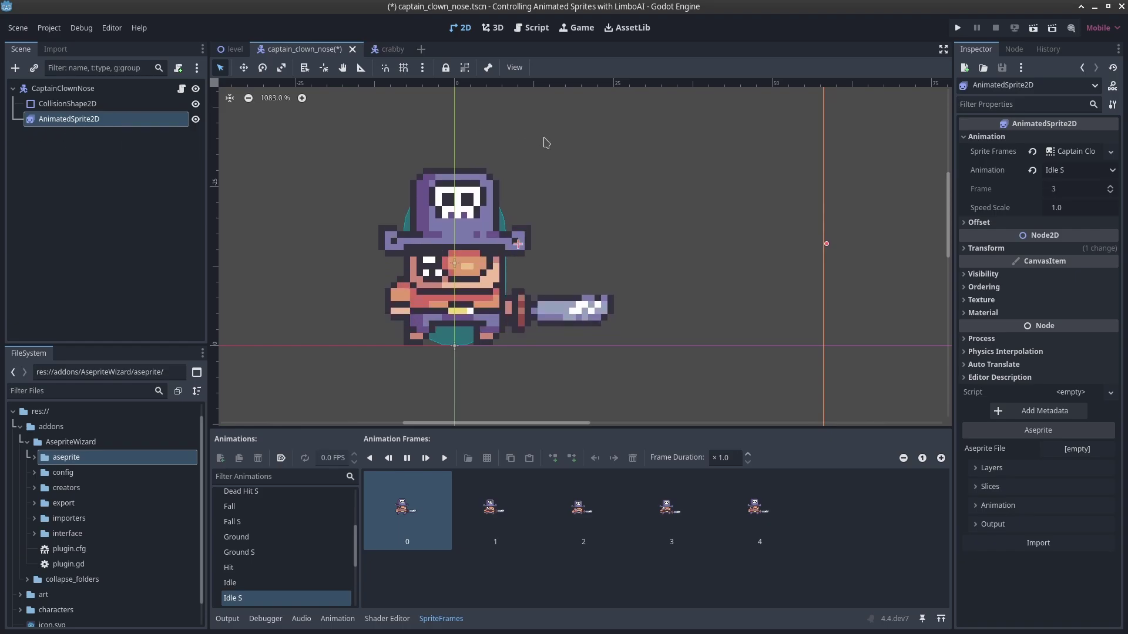
# Step: Search the asset library for "aseprite wizard" and view the details of the Aseprite Wizard add-on
pyautogui.moveTo(547, 147); pyautogui.dragTo(566, 151, button='middle')
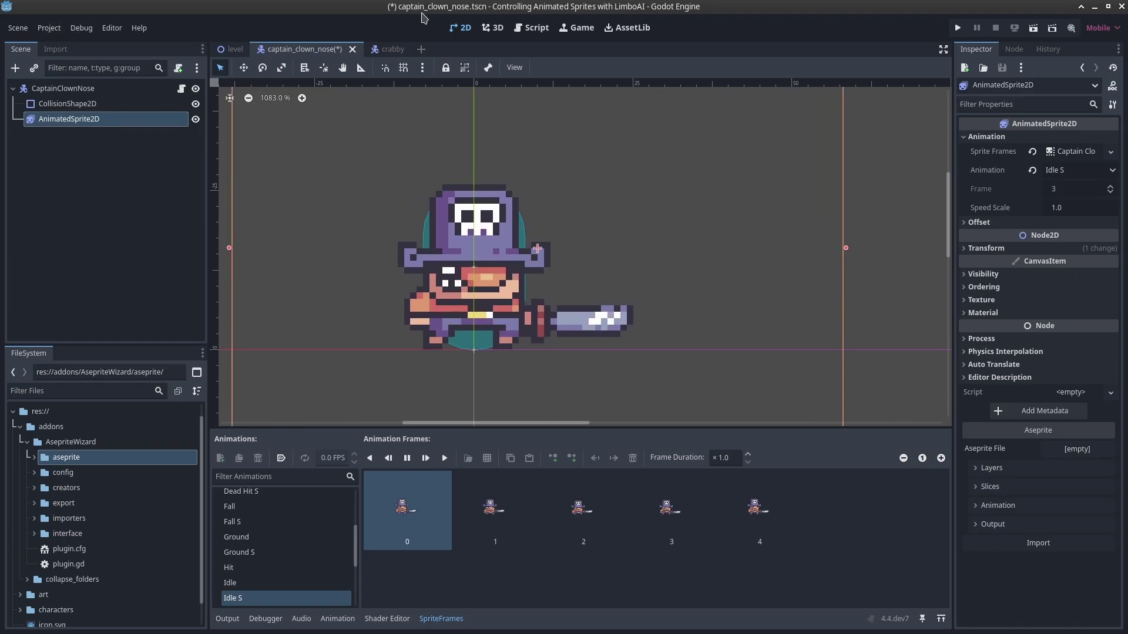
pyautogui.click(627, 28)
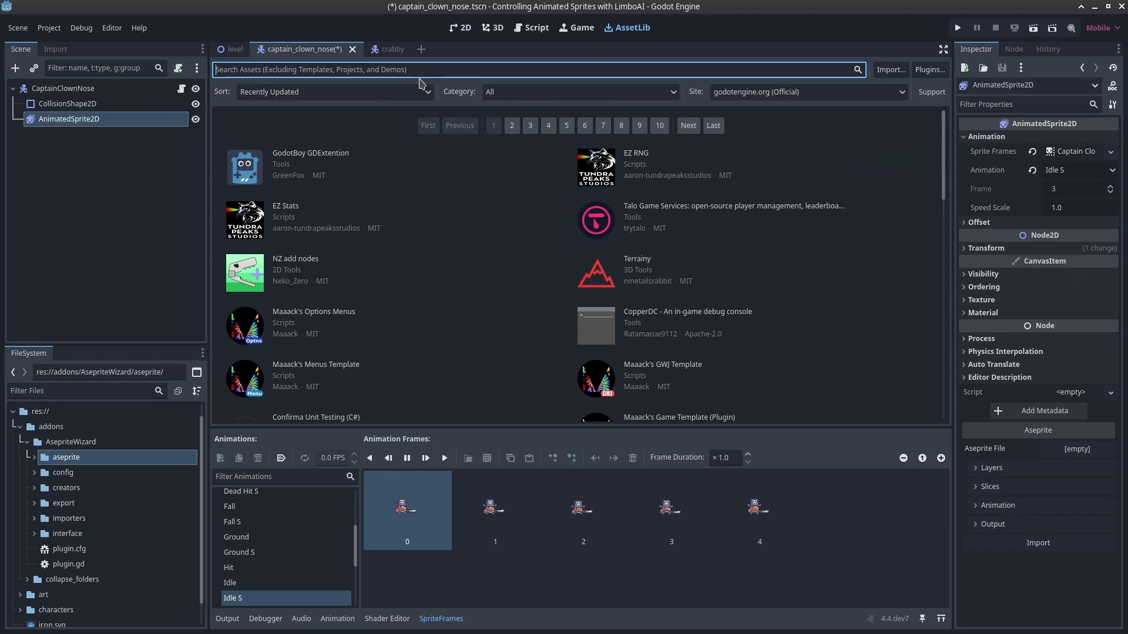
pyautogui.write('asepri')
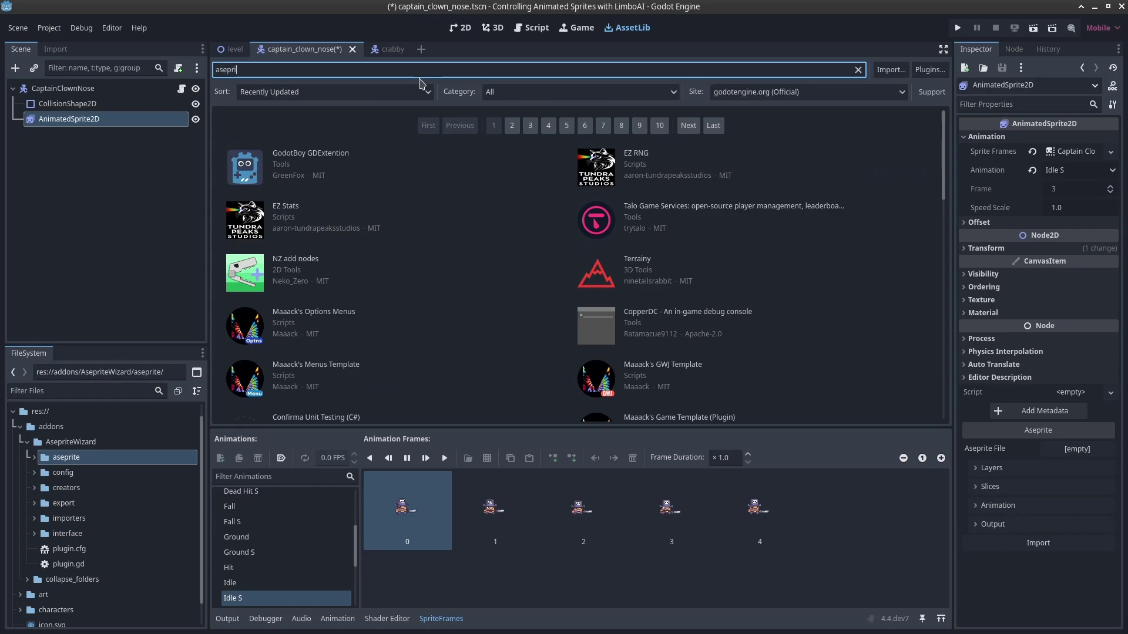
pyautogui.write('te wizard')
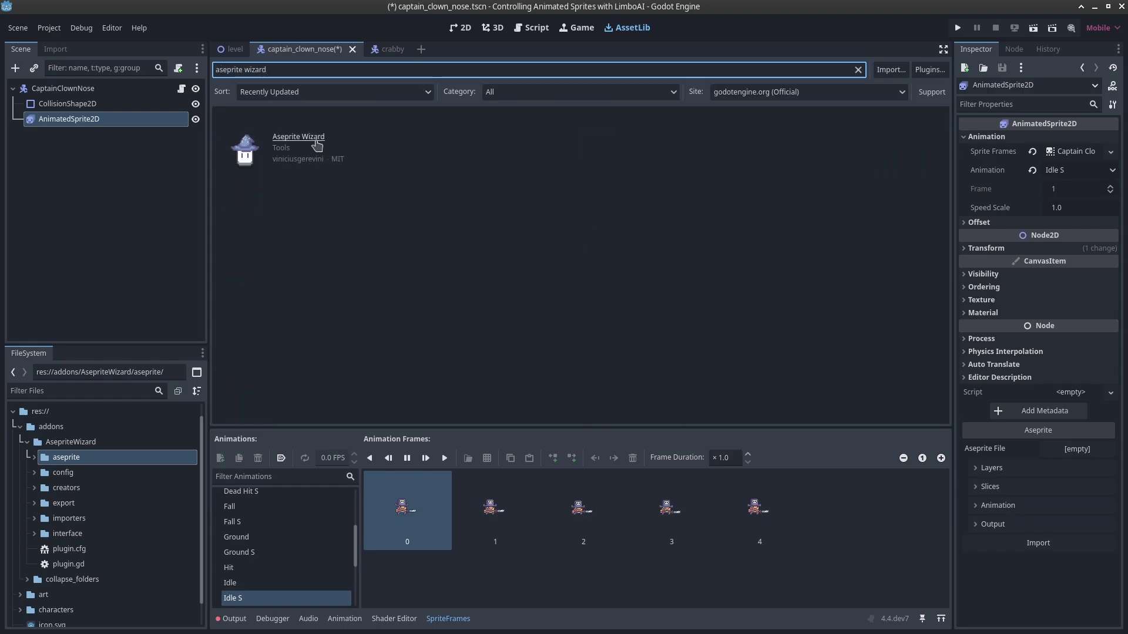
pyautogui.click(374, 175)
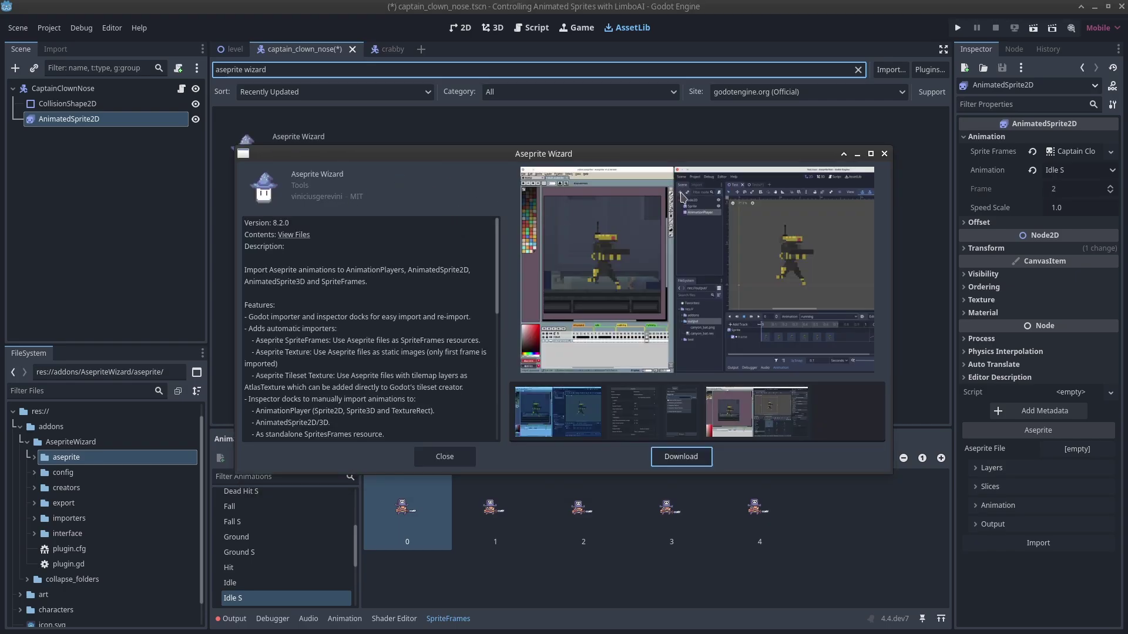
pyautogui.click(884, 153)
# Step: Check in the project settings that the Aseprite Wizard plugin is enabled
pyautogui.click(49, 28)
pyautogui.click(55, 45)
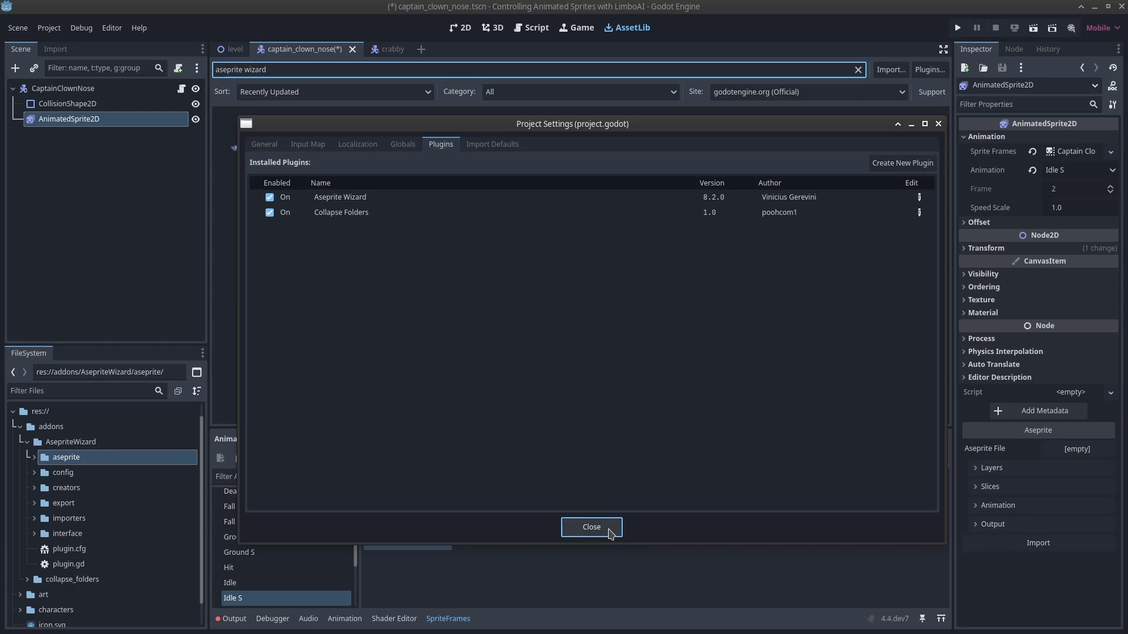
pyautogui.click(610, 528)
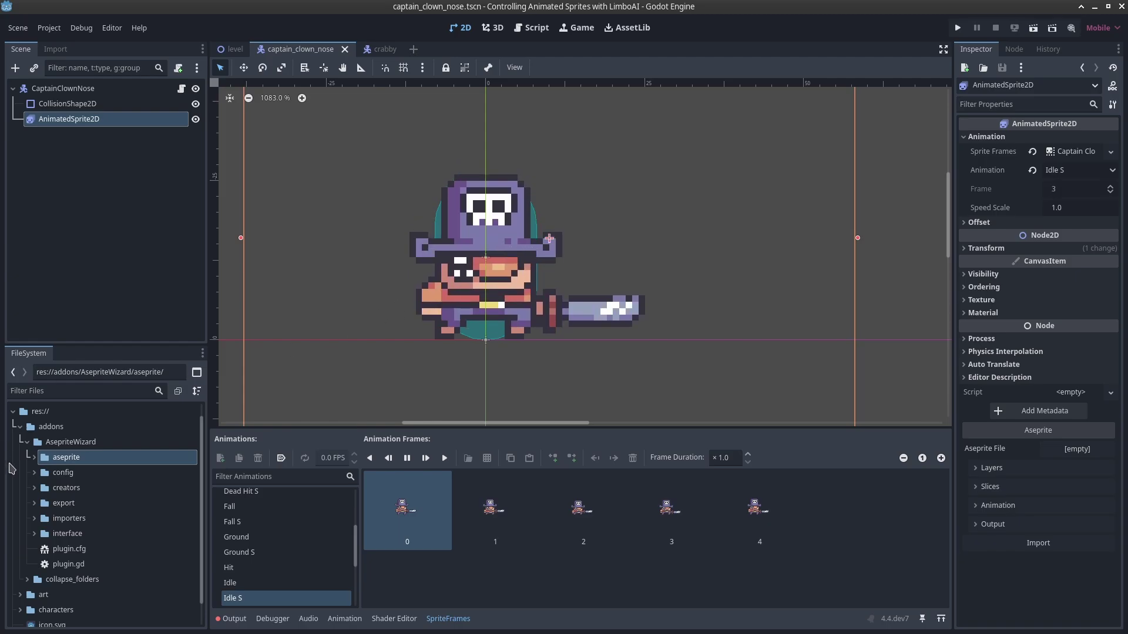
# Step: Collapse the project's file tree and expand the art folder down to Treasure Hunters and Captain Clown Nose
pyautogui.click(27, 443)
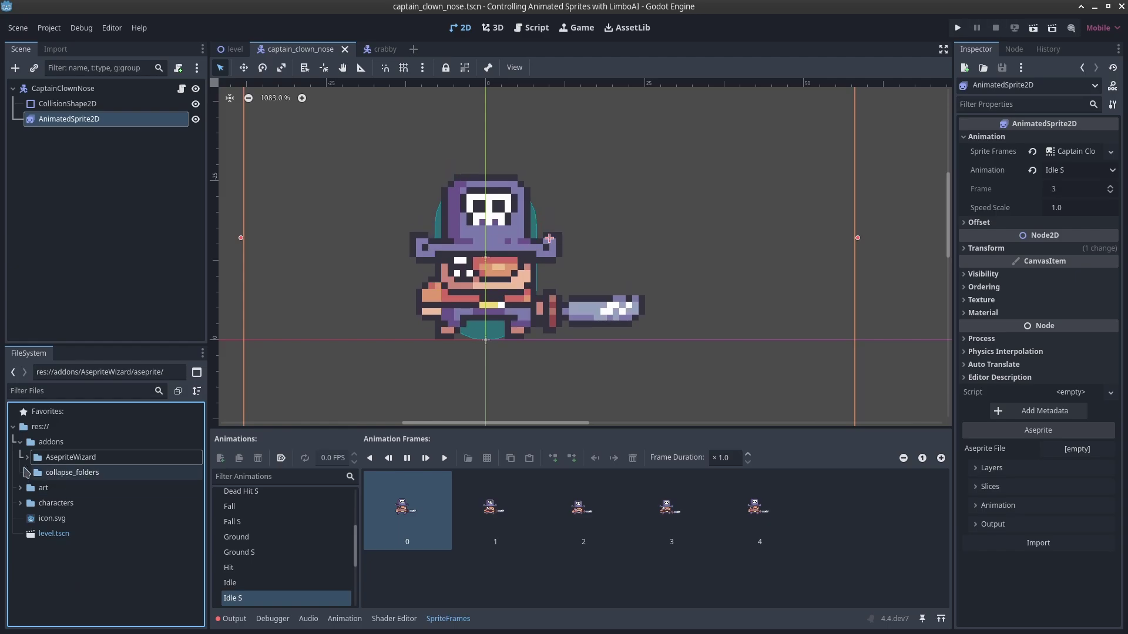
pyautogui.click(178, 391)
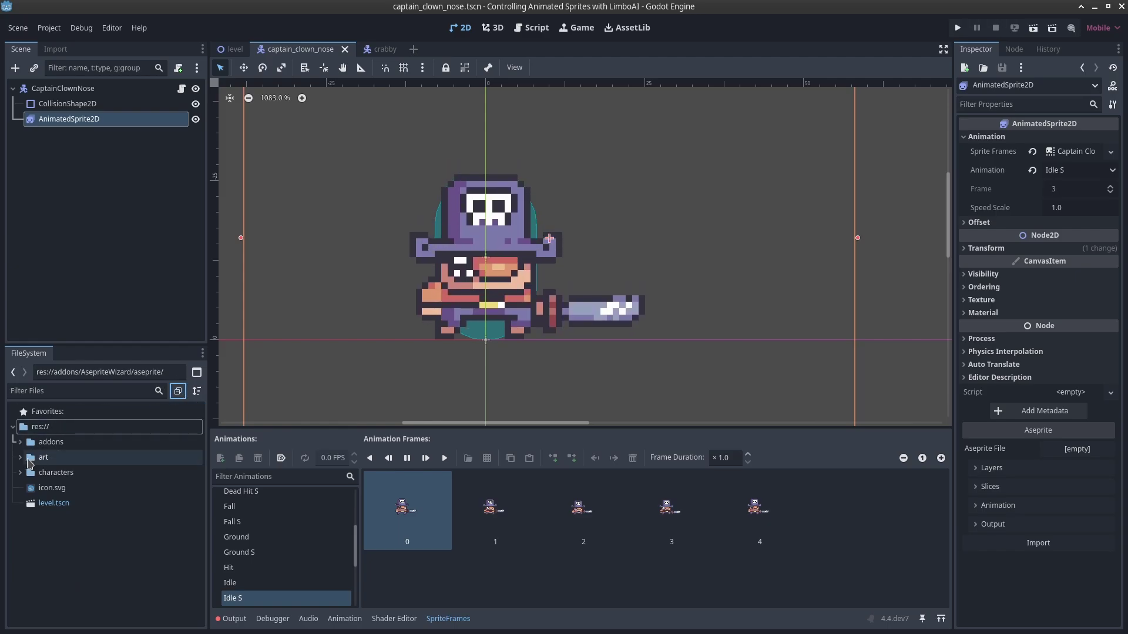
pyautogui.click(28, 459)
pyautogui.click(20, 457)
pyautogui.click(31, 474)
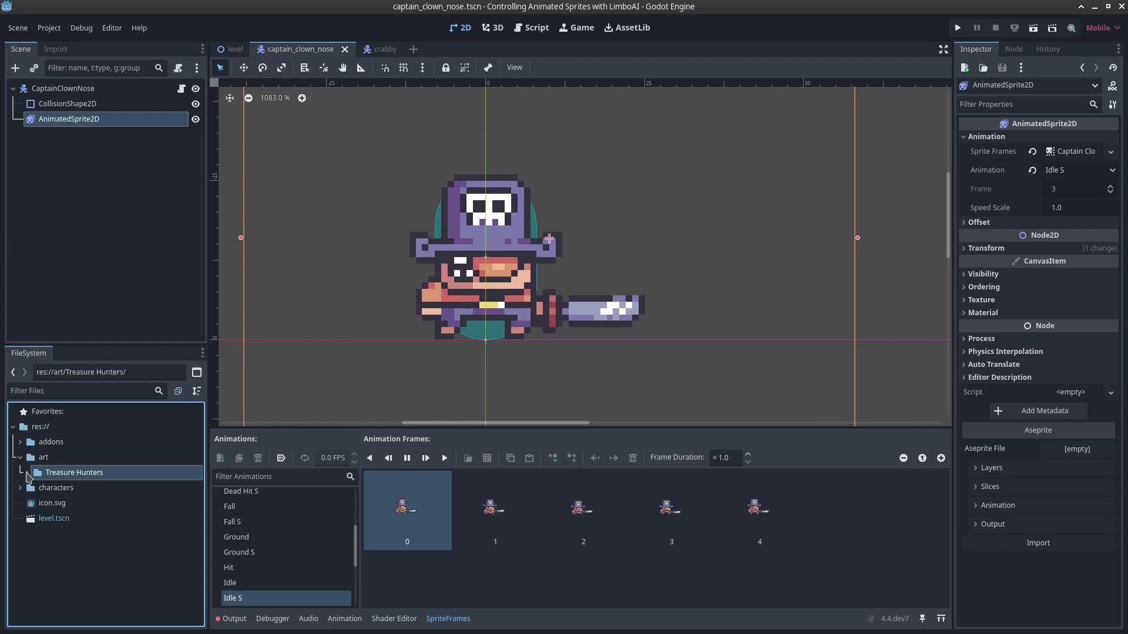
pyautogui.click(27, 473)
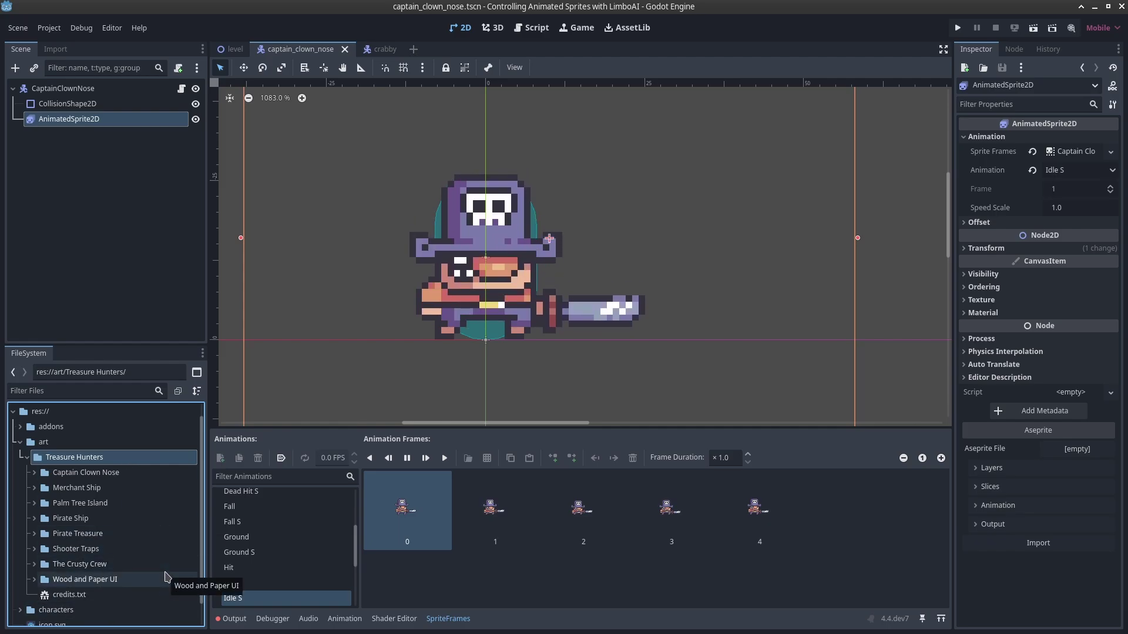
pyautogui.doubleClick(137, 478)
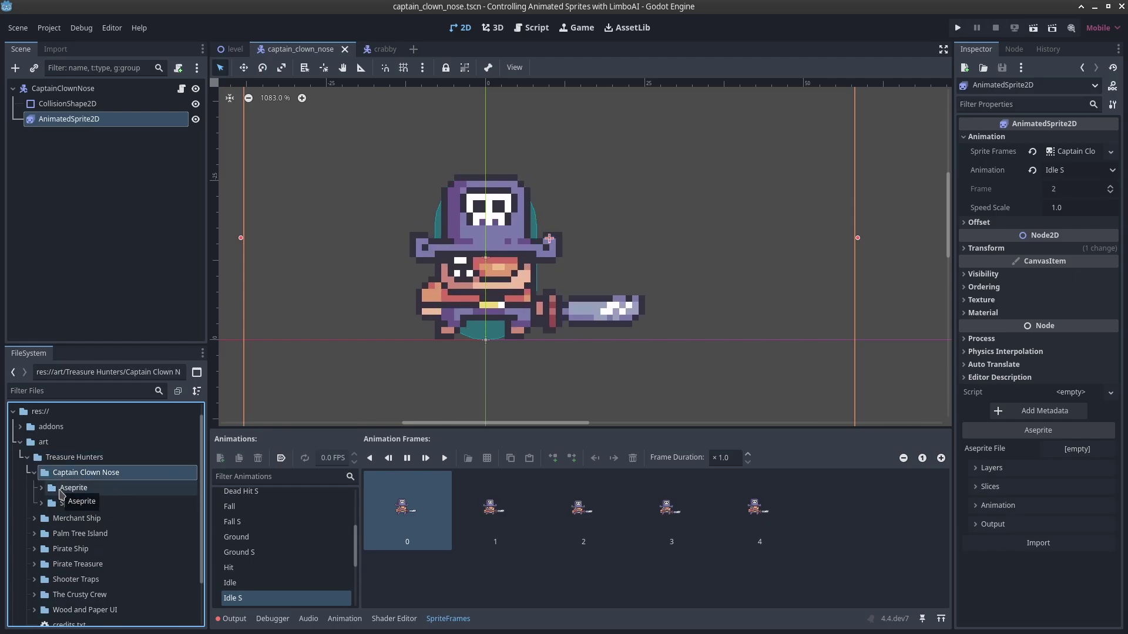
# Step: Look through the Sprites folder of Captain Clown Nose, including its Captain Clown Nose subfolder, and collapse it again
pyautogui.doubleClick(72, 503)
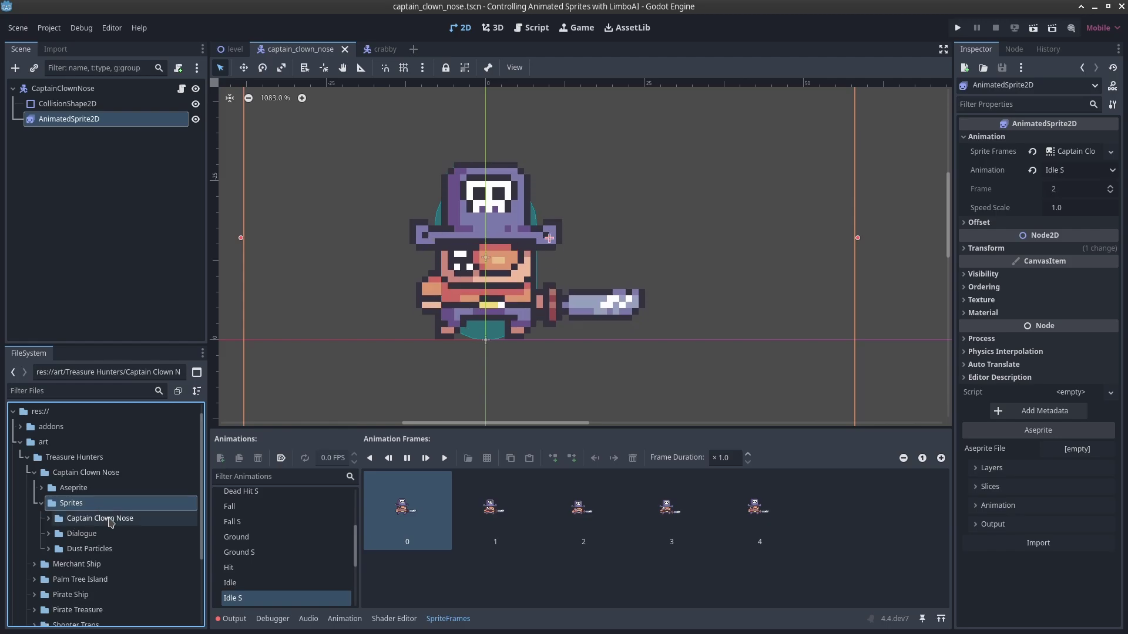
pyautogui.doubleClick(110, 520)
pyautogui.doubleClick(110, 521)
pyautogui.doubleClick(94, 504)
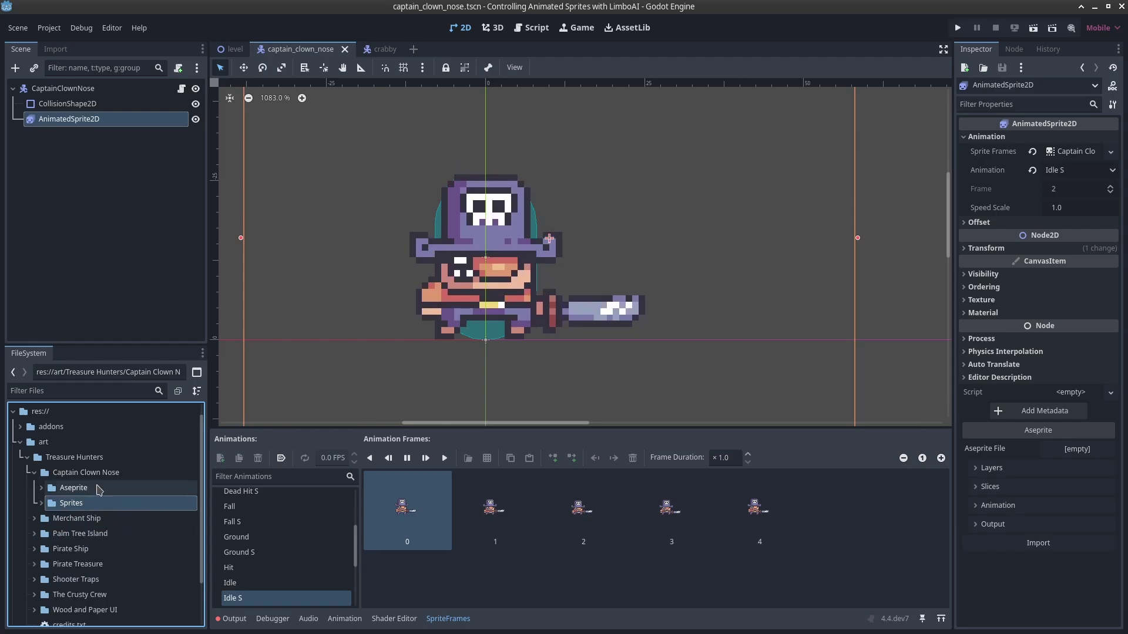
# Step: Expand the Aseprite folder under Captain Clown Nose and select the file Captain Clown Nose.aseprite
pyautogui.click(99, 474)
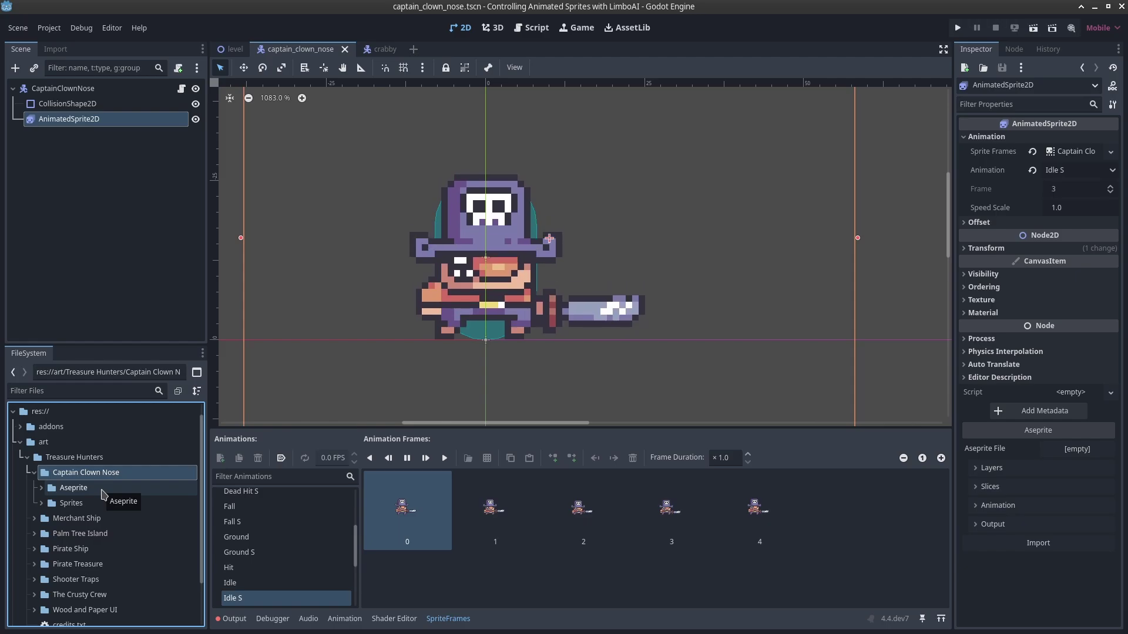
pyautogui.doubleClick(102, 491)
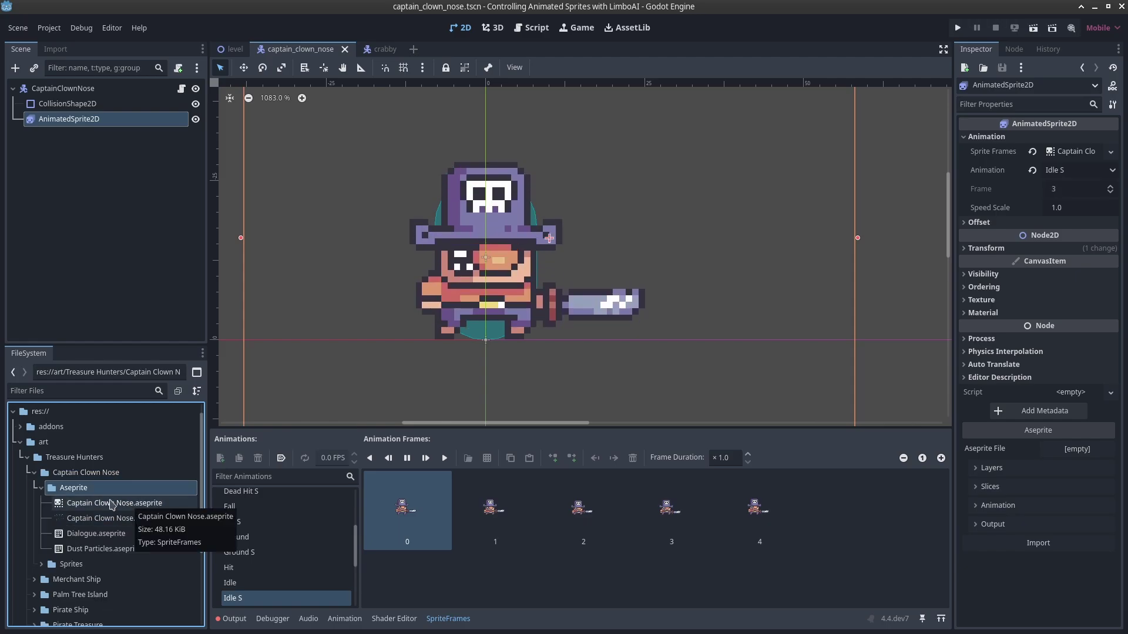
pyautogui.click(106, 507)
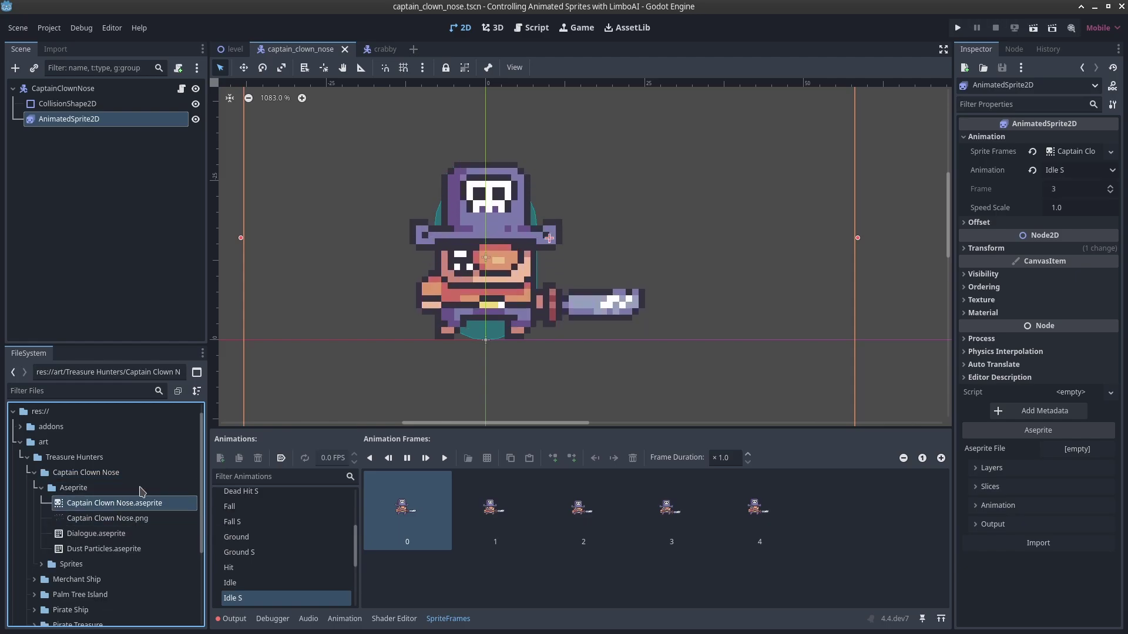
# Step: Choose Aseprite SpriteFrames as the import type for Captain Clown Nose.aseprite
pyautogui.click(56, 52)
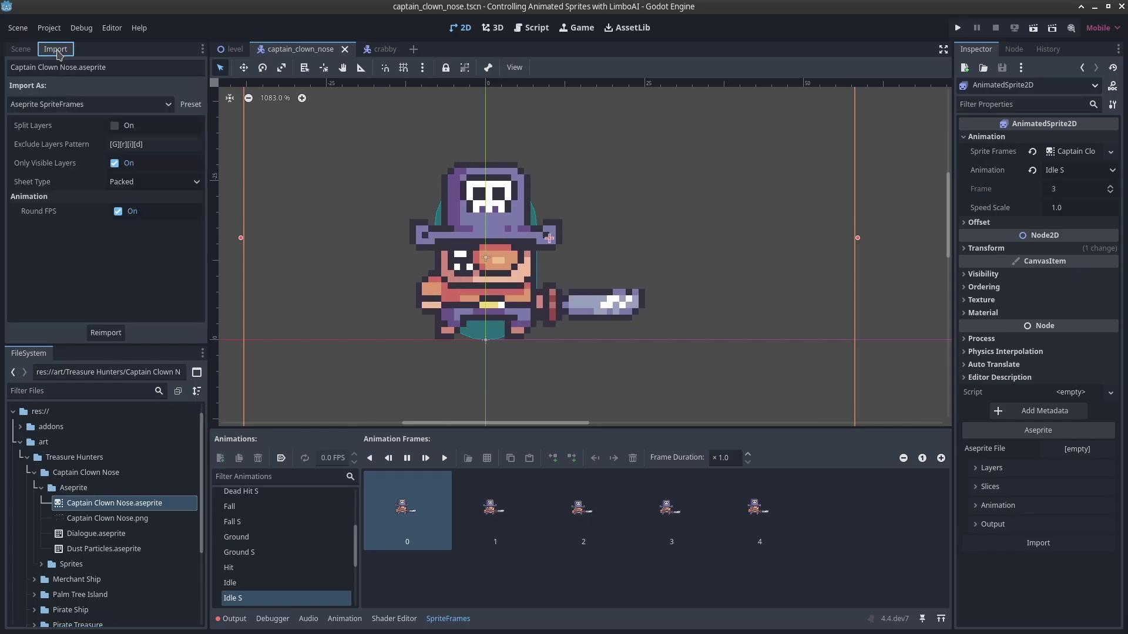
pyautogui.click(79, 105)
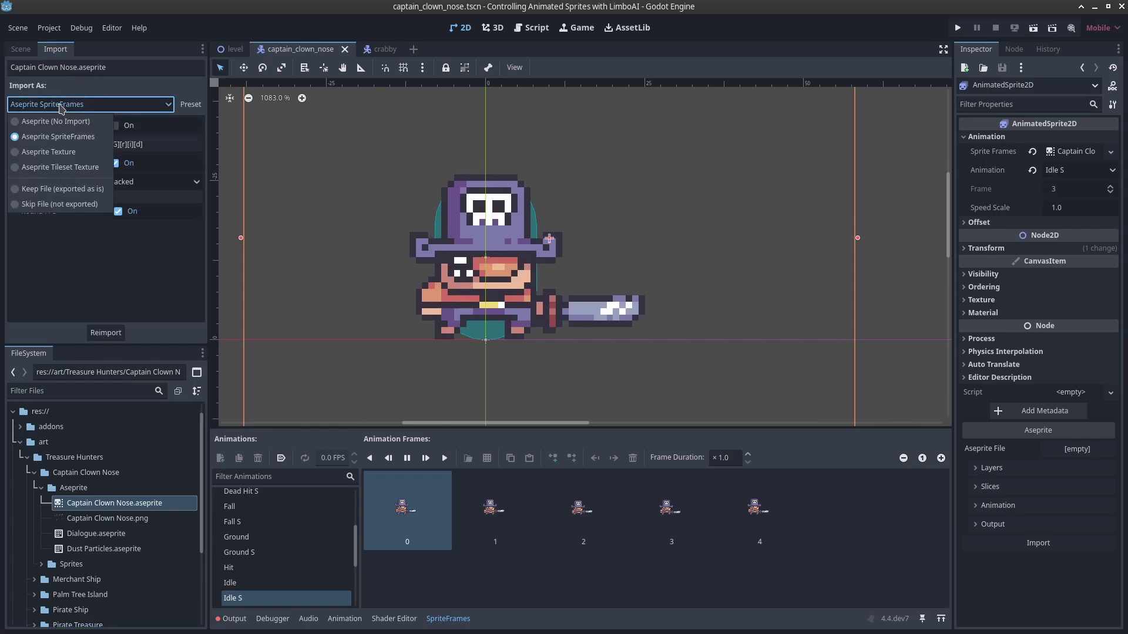
pyautogui.click(93, 141)
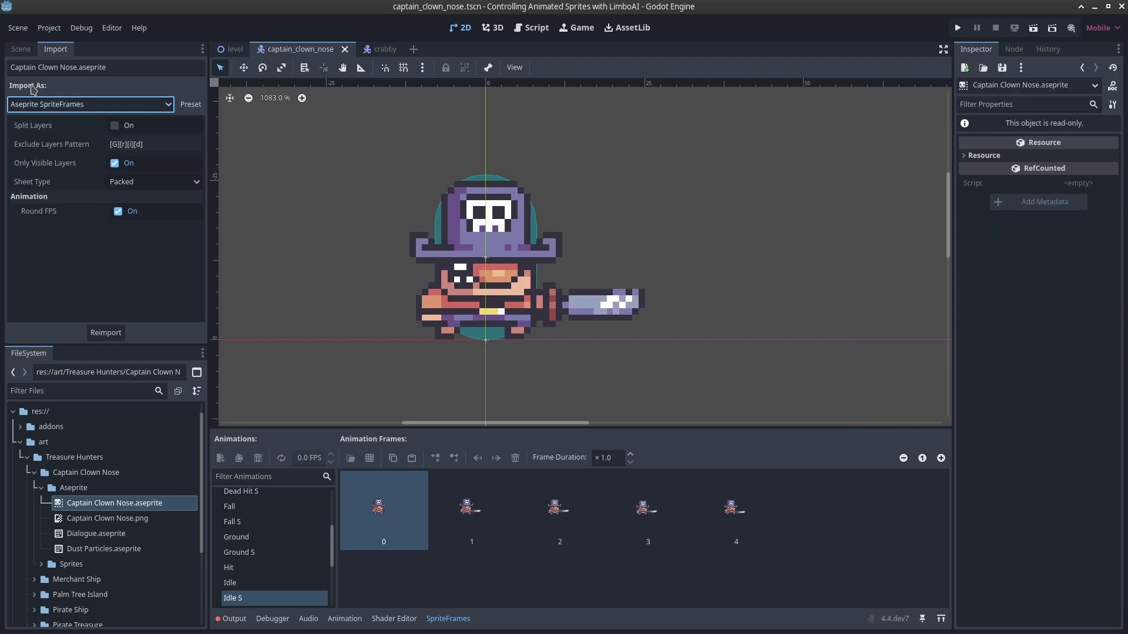
pyautogui.click(85, 106)
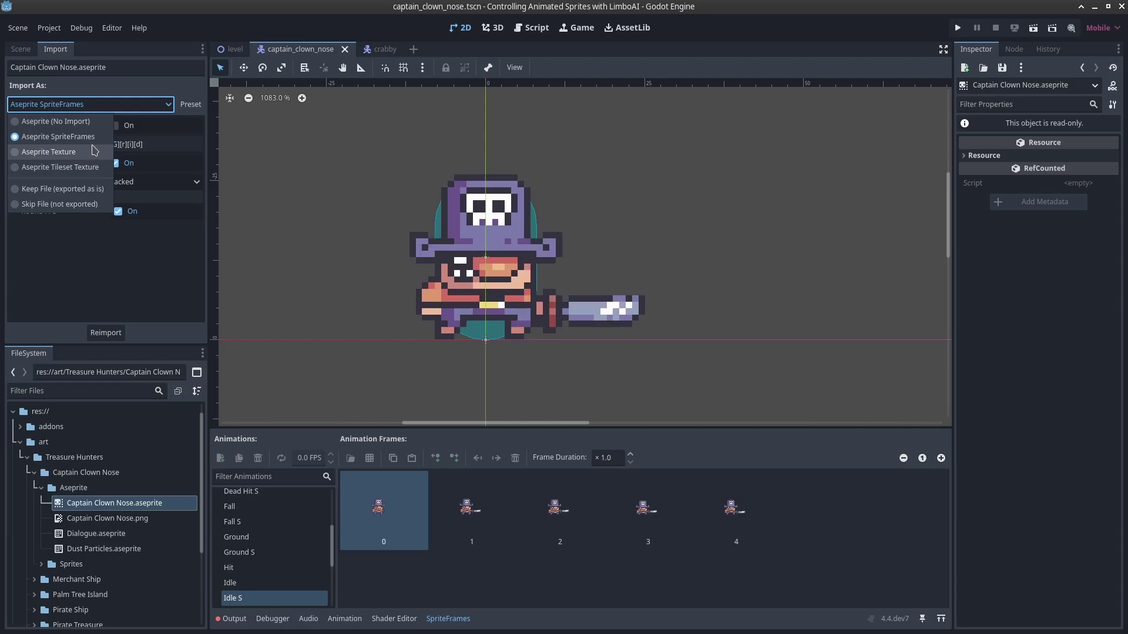
pyautogui.click(350, 505)
# Step: Review the frames of the imported Ground, Fall S, Fall, Ground S and Idle animations
pyautogui.click(275, 538)
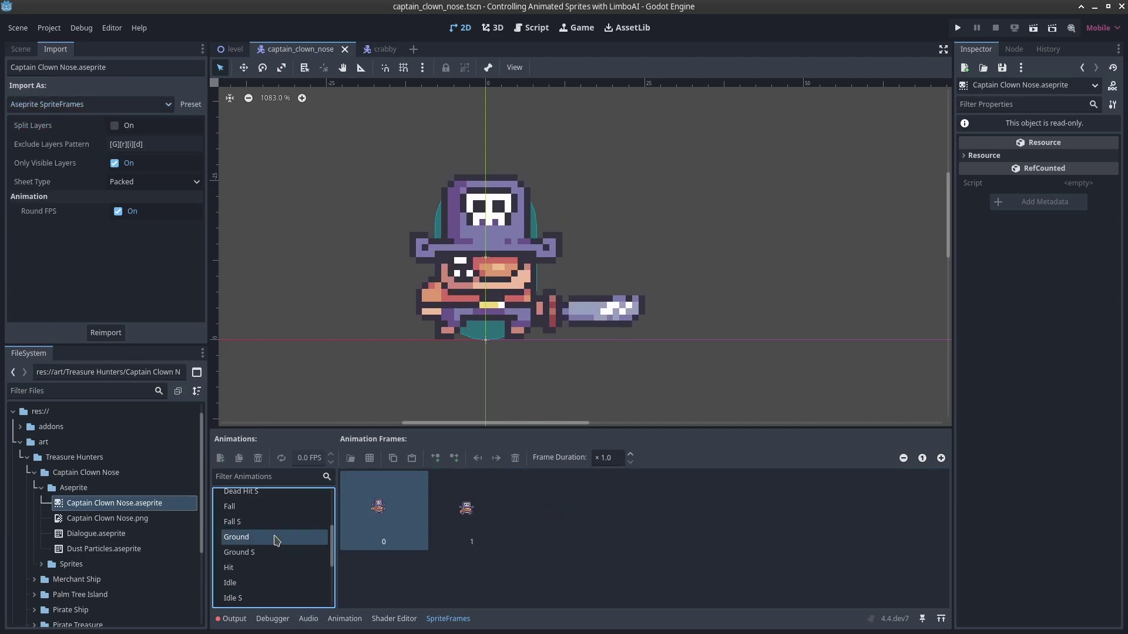
pyautogui.click(277, 521)
pyautogui.click(281, 507)
pyautogui.click(283, 552)
pyautogui.click(282, 583)
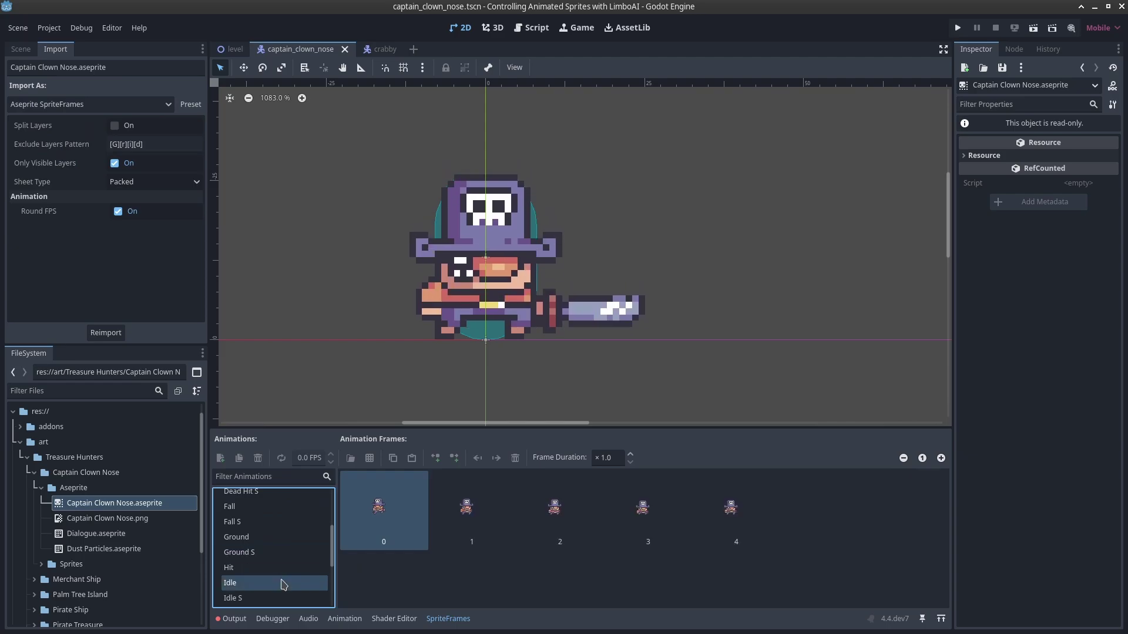
# Step: Examine the import type options with Aseprite SpriteFrames chosen, and the Exclude Layers Pattern of the Aseprite file
pyautogui.click(122, 105)
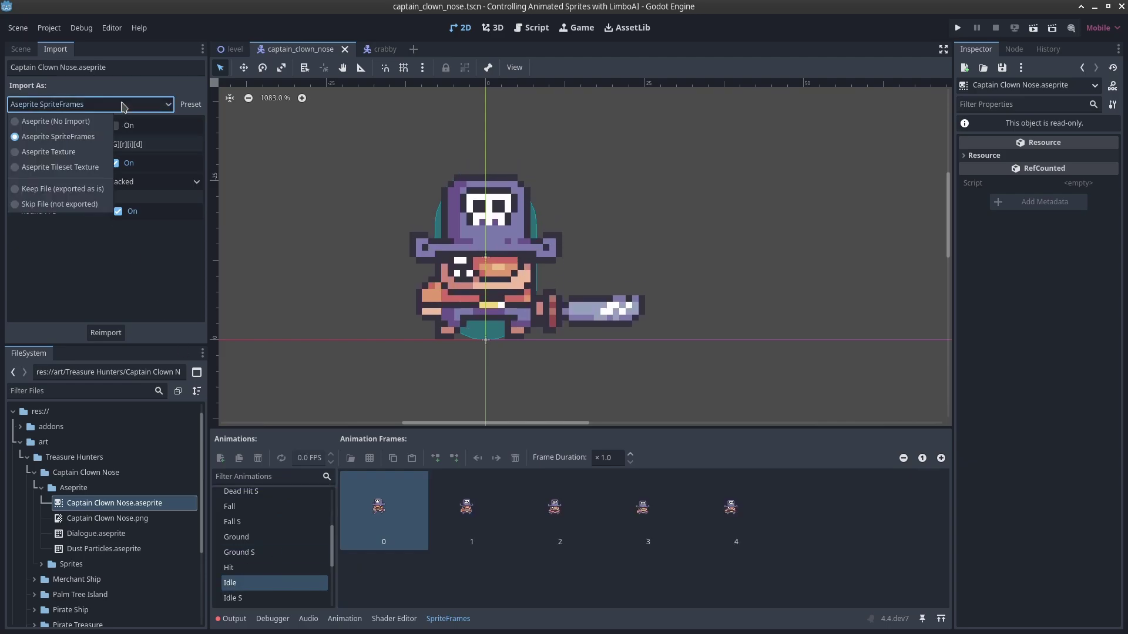
pyautogui.click(93, 137)
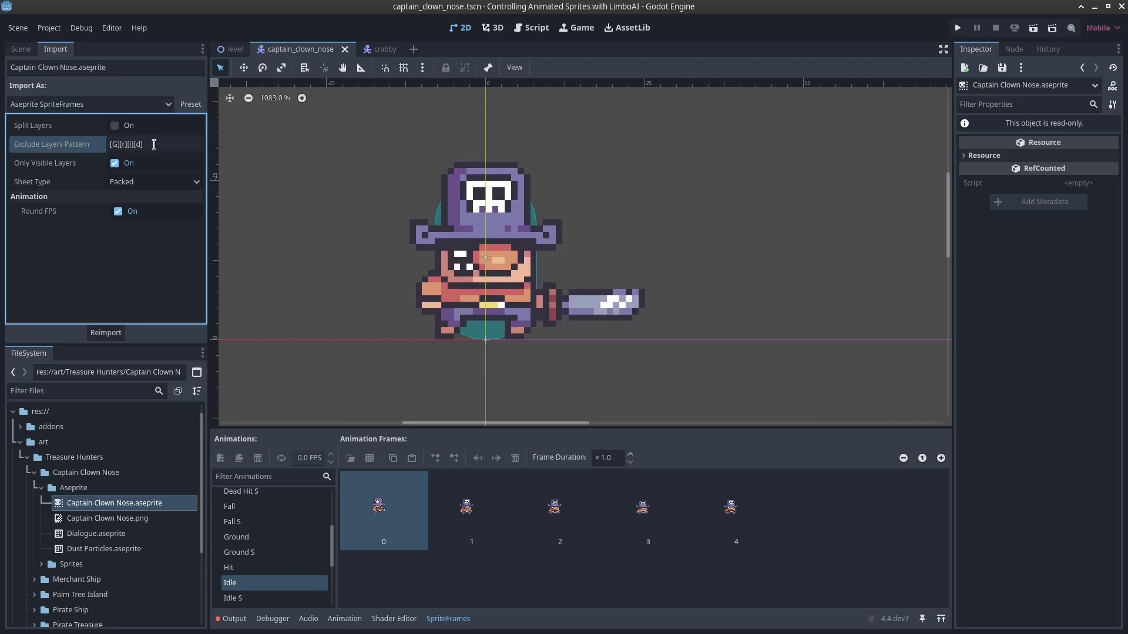
pyautogui.moveTo(159, 145); pyautogui.dragTo(3, 136)
pyautogui.click(159, 249)
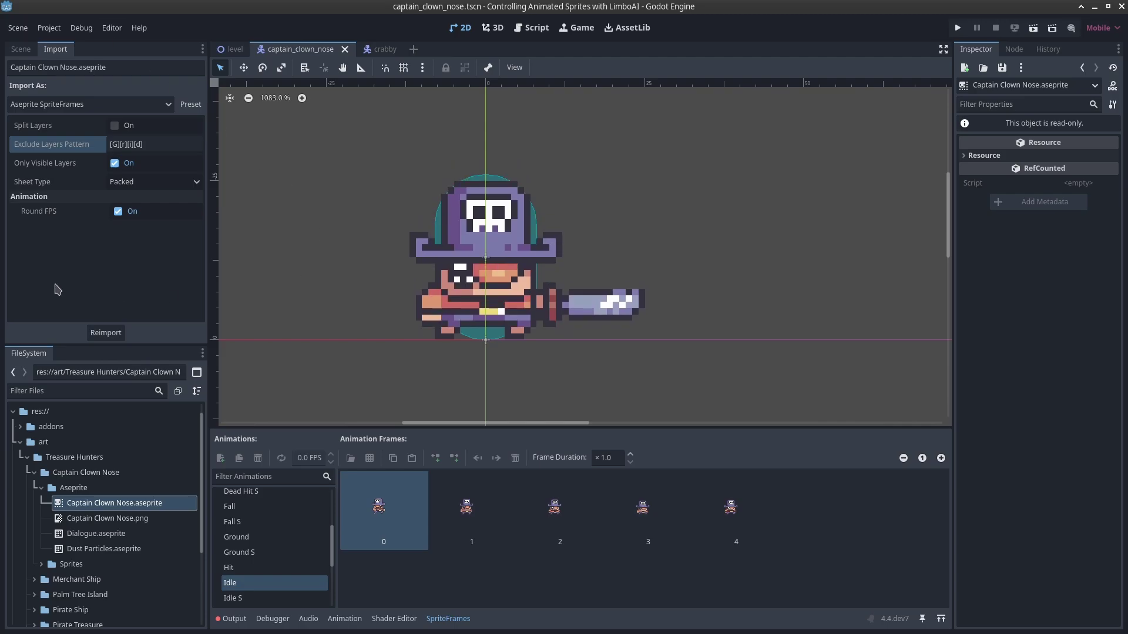
# Step: Filter the editor settings for "asep", open Aseprite's General section and enlarge the window to read the full Command Path
pyautogui.click(112, 29)
pyautogui.click(130, 45)
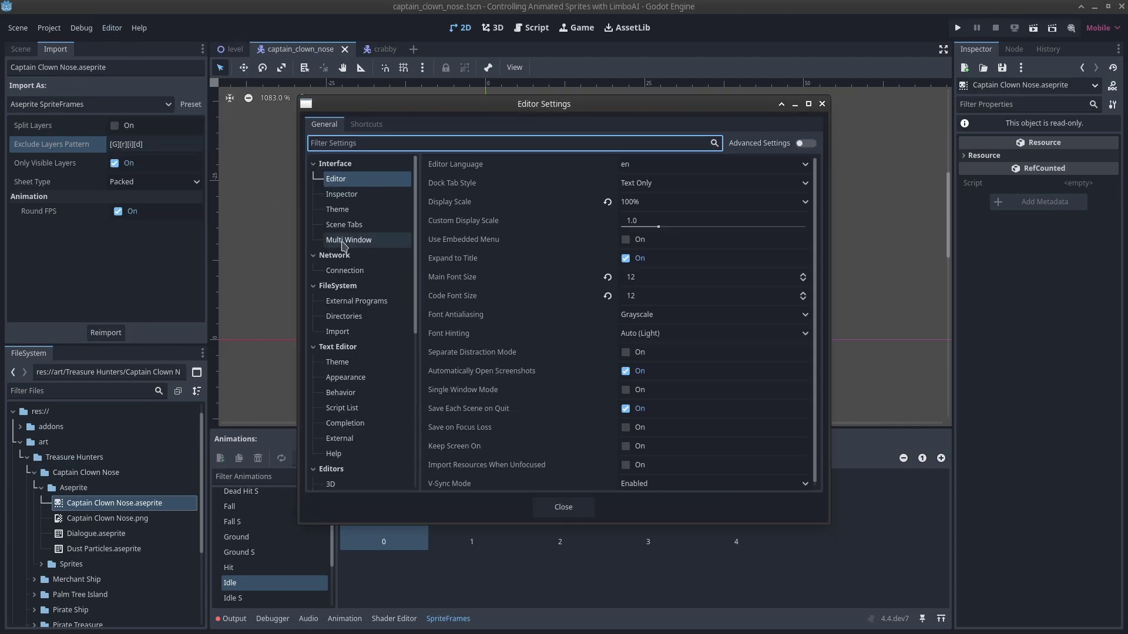
pyautogui.scroll(-5, 365, 279)
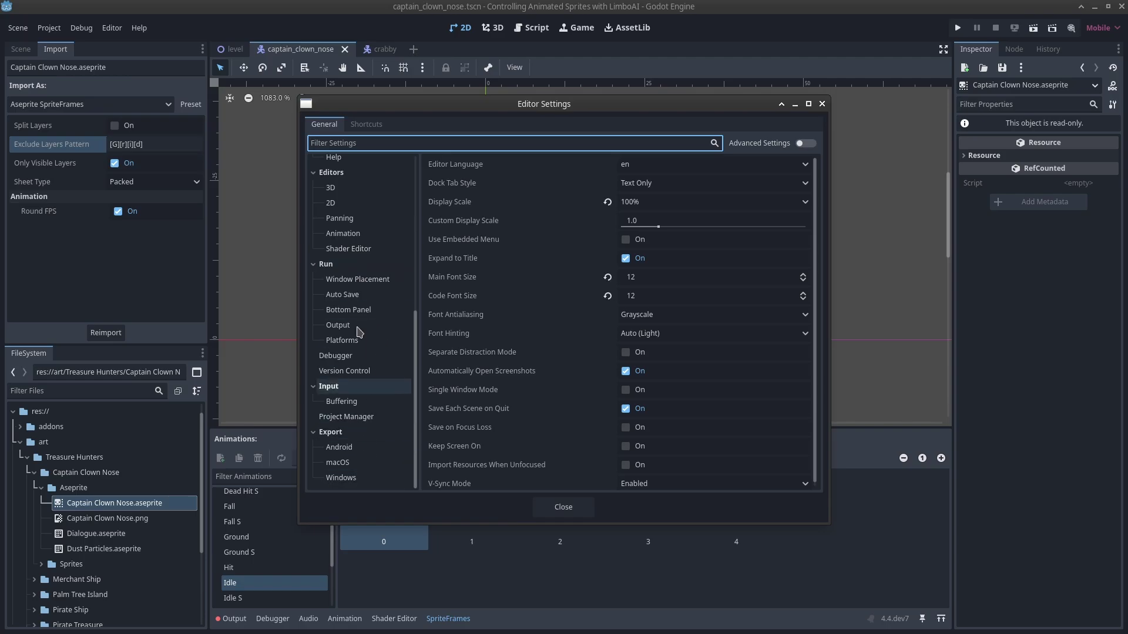
pyautogui.write('asep')
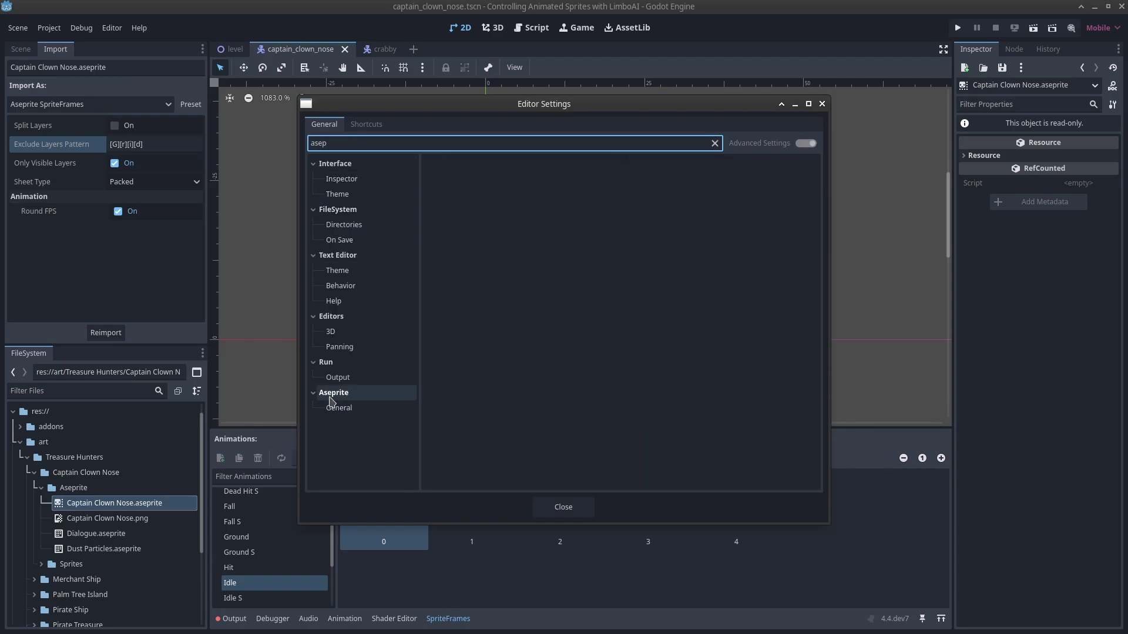
pyautogui.click(346, 408)
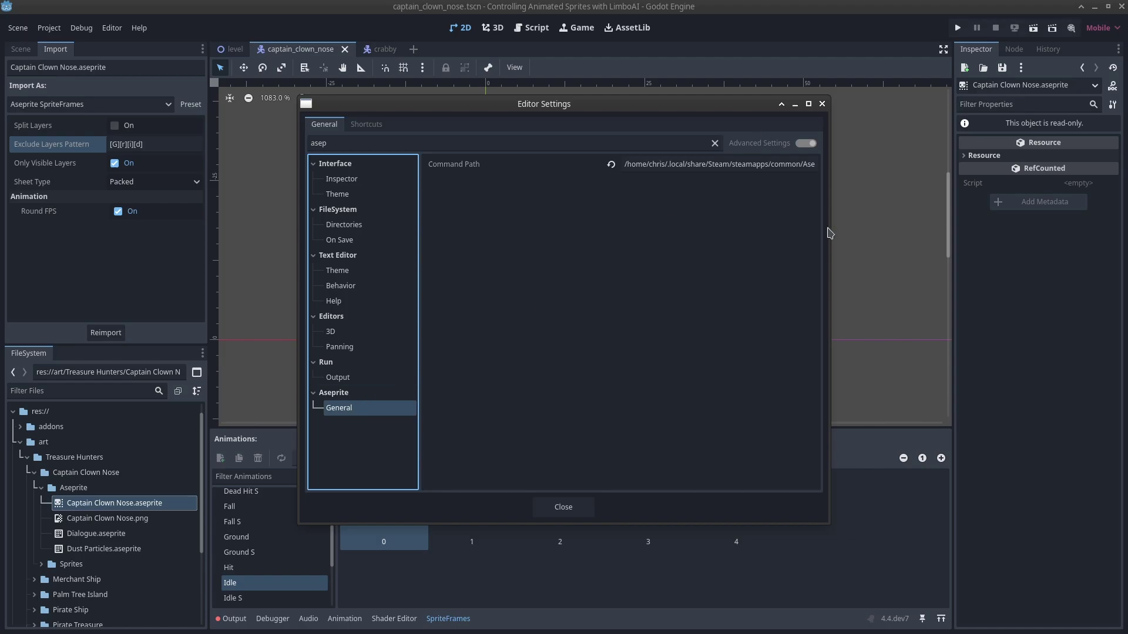
pyautogui.moveTo(825, 229); pyautogui.dragTo(944, 229)
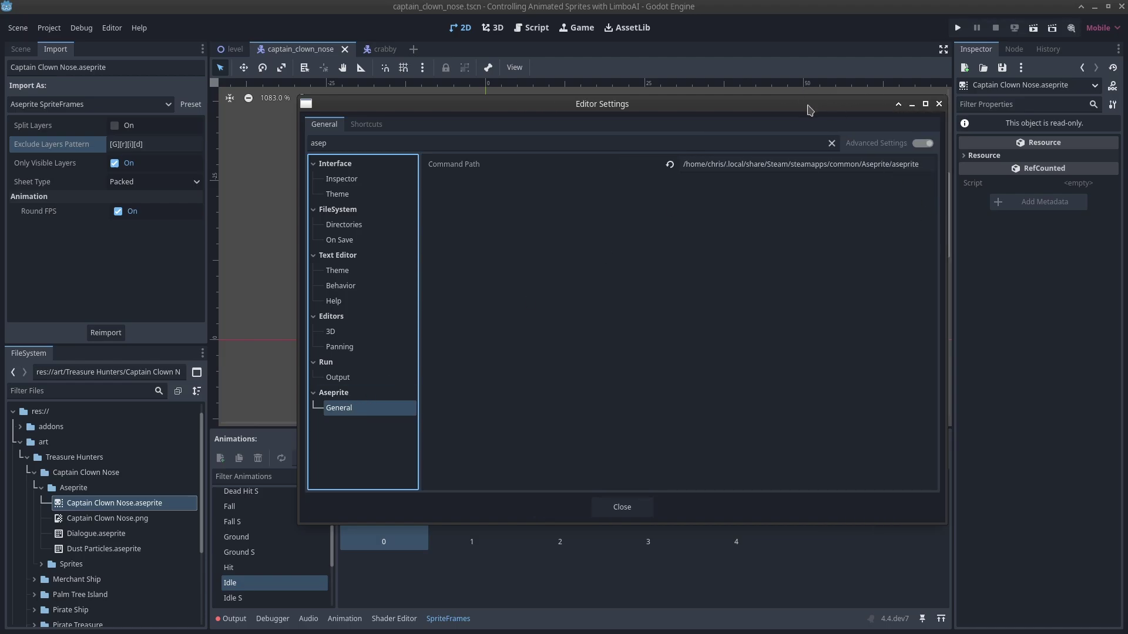
pyautogui.moveTo(809, 110); pyautogui.dragTo(765, 113)
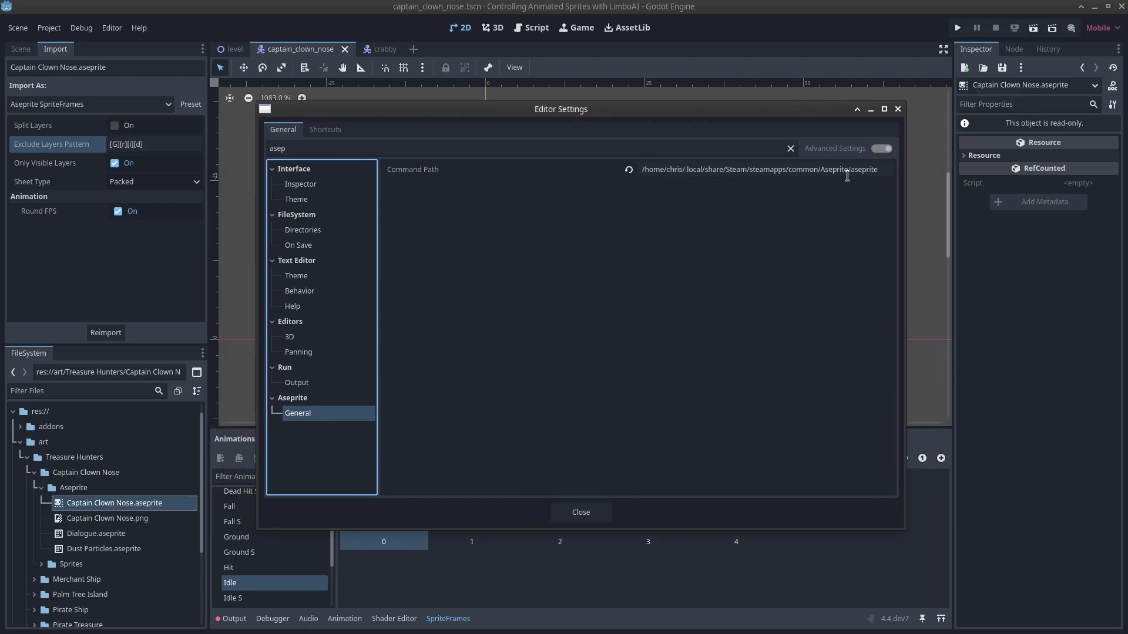
pyautogui.click(887, 171)
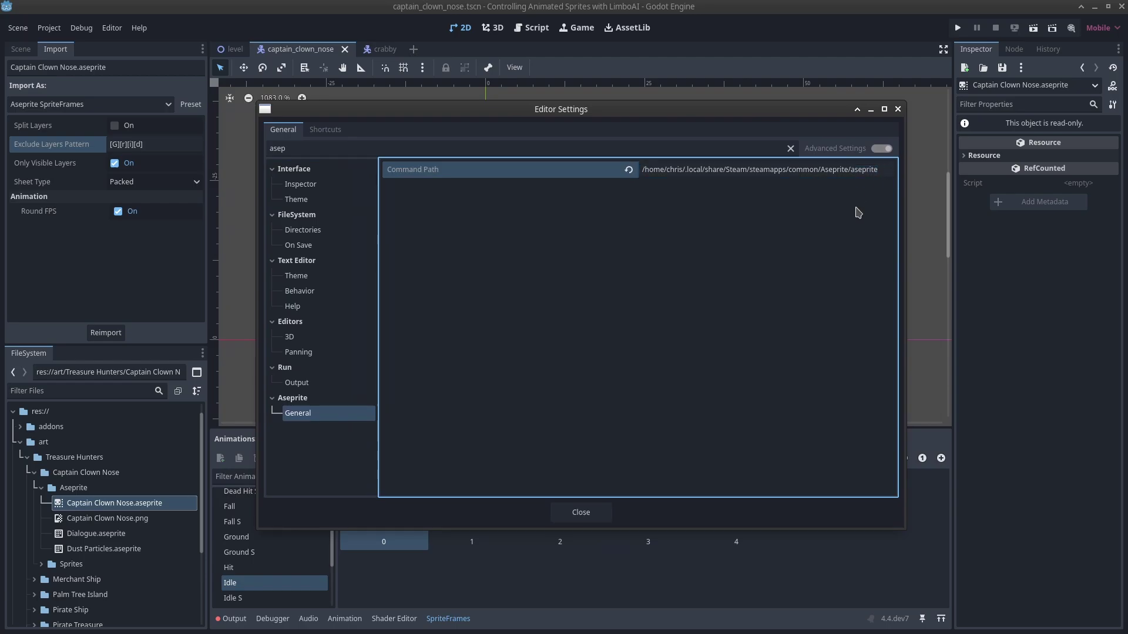
# Step: Copy the existing Aseprite Command Path and replace it with "aseprite"
pyautogui.moveTo(885, 171); pyautogui.dragTo(858, 170)
pyautogui.click(885, 170)
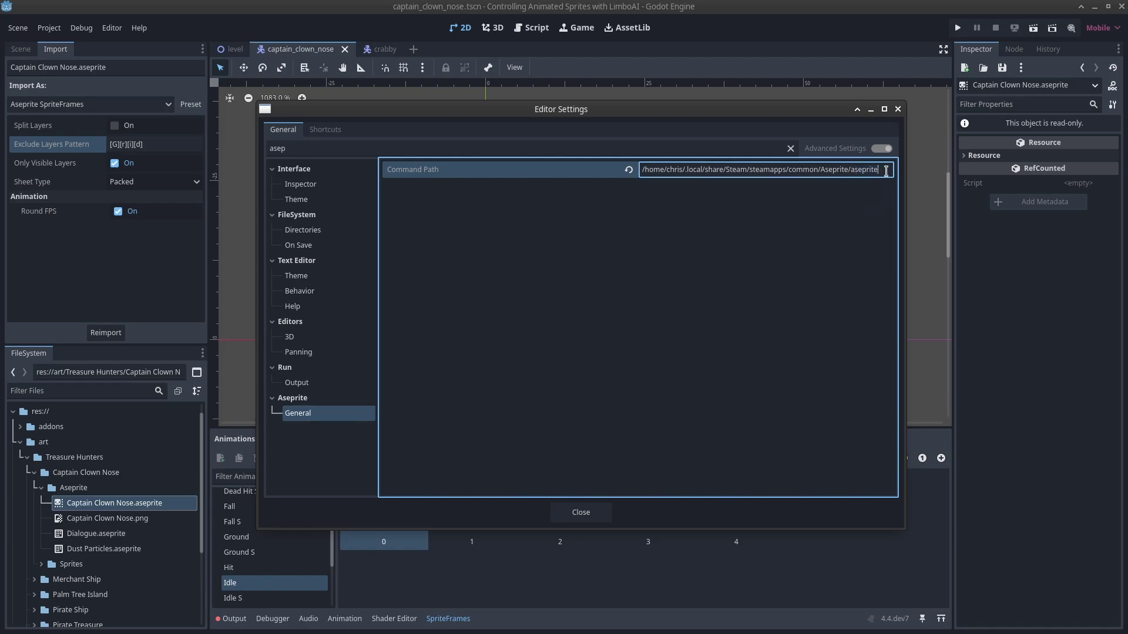
pyautogui.moveTo(885, 170); pyautogui.dragTo(644, 172)
pyautogui.hotkey('ctrl', 'c')
pyautogui.write('a')
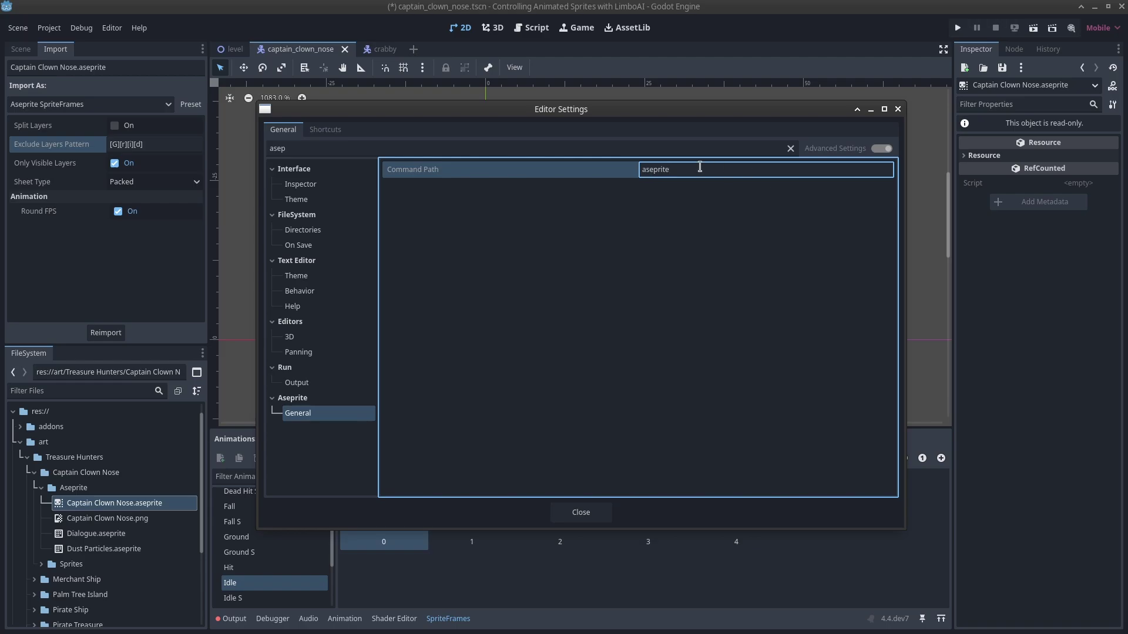
# Step: Restore the copied full Steam path to the Aseprite executable as the Command Path and close the editor settings
pyautogui.press('BackSpace')
pyautogui.hotkey('ctrl', 'a')
pyautogui.hotkey('ctrl', 'v')
pyautogui.press('Return')
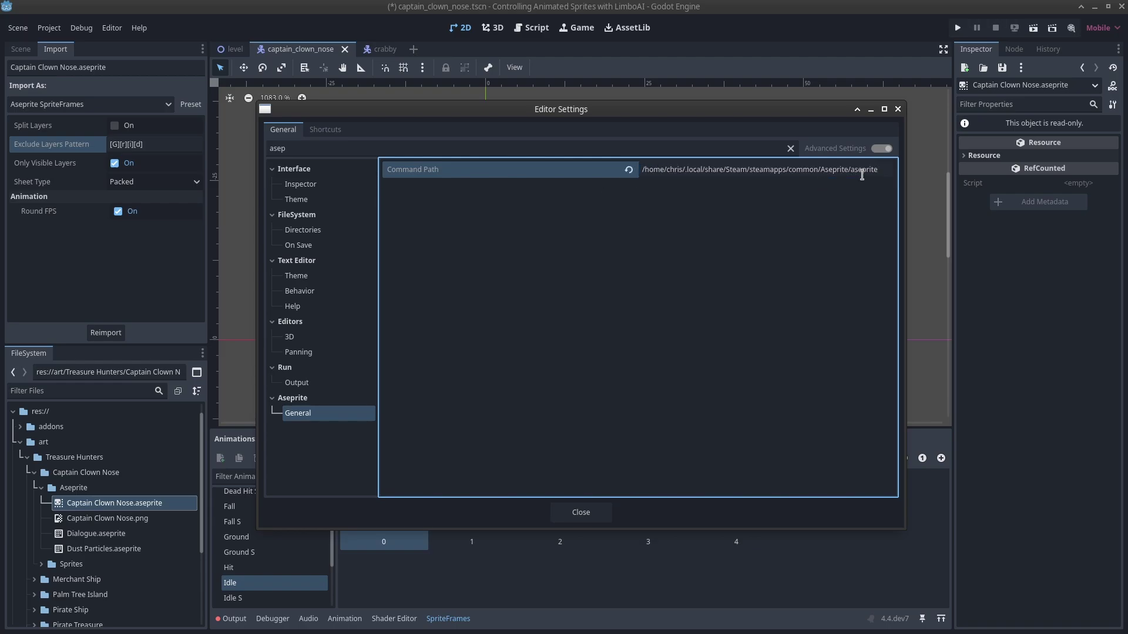
pyautogui.moveTo(886, 172); pyautogui.dragTo(572, 159)
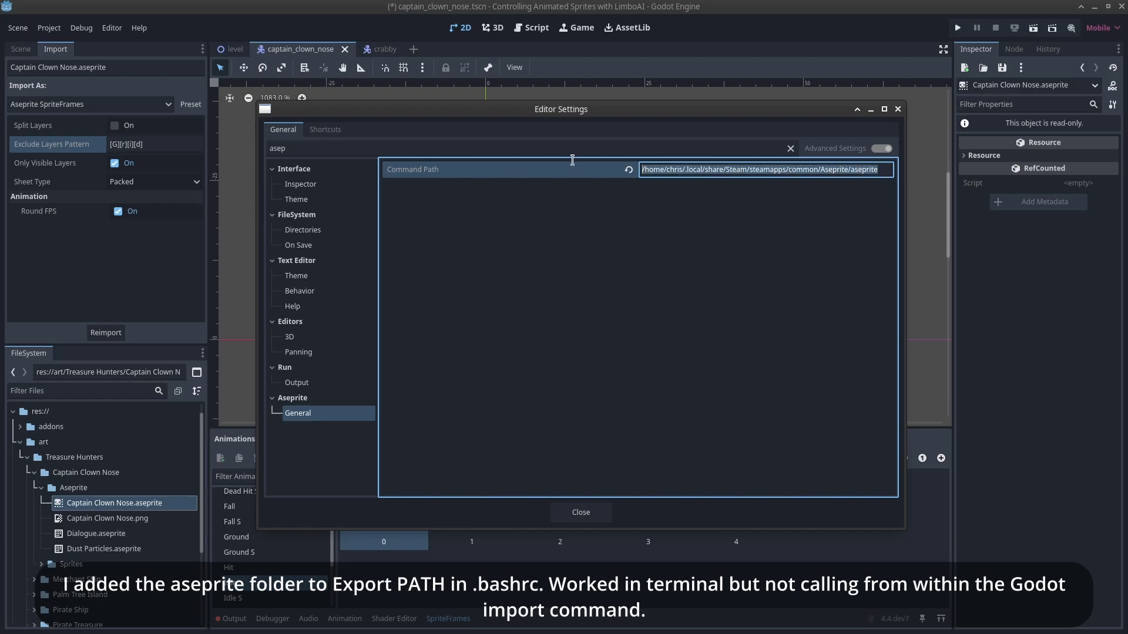
pyautogui.click(643, 170)
pyautogui.moveTo(883, 171)
pyautogui.mouseDown()
pyautogui.moveTo(602, 156)
pyautogui.moveTo(903, 171)
pyautogui.mouseUp()
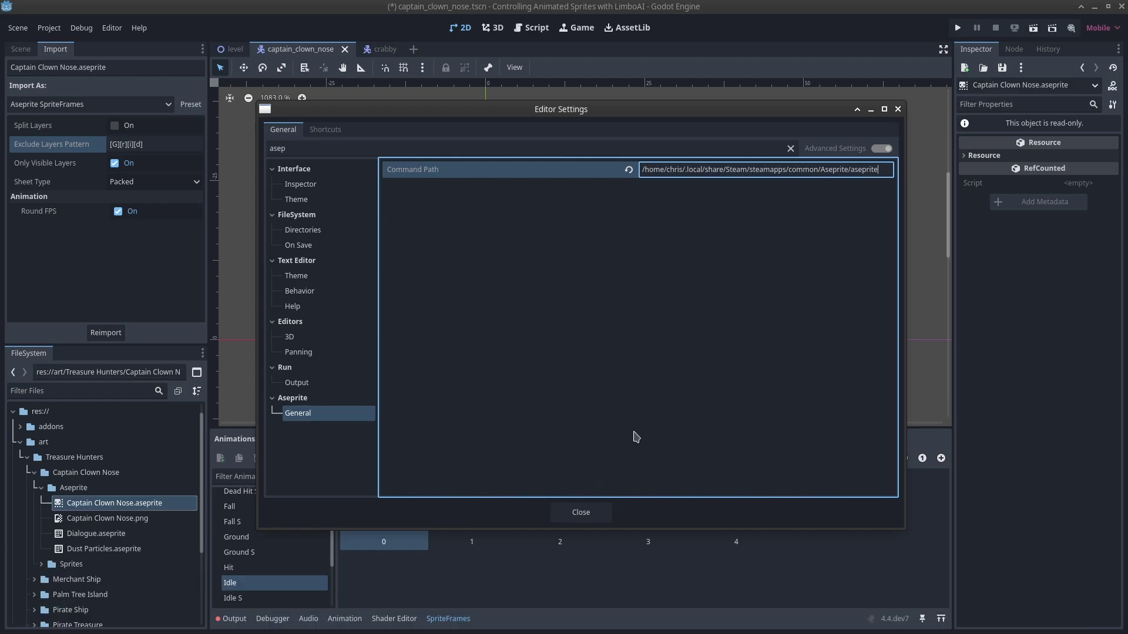
pyautogui.press('Escape')
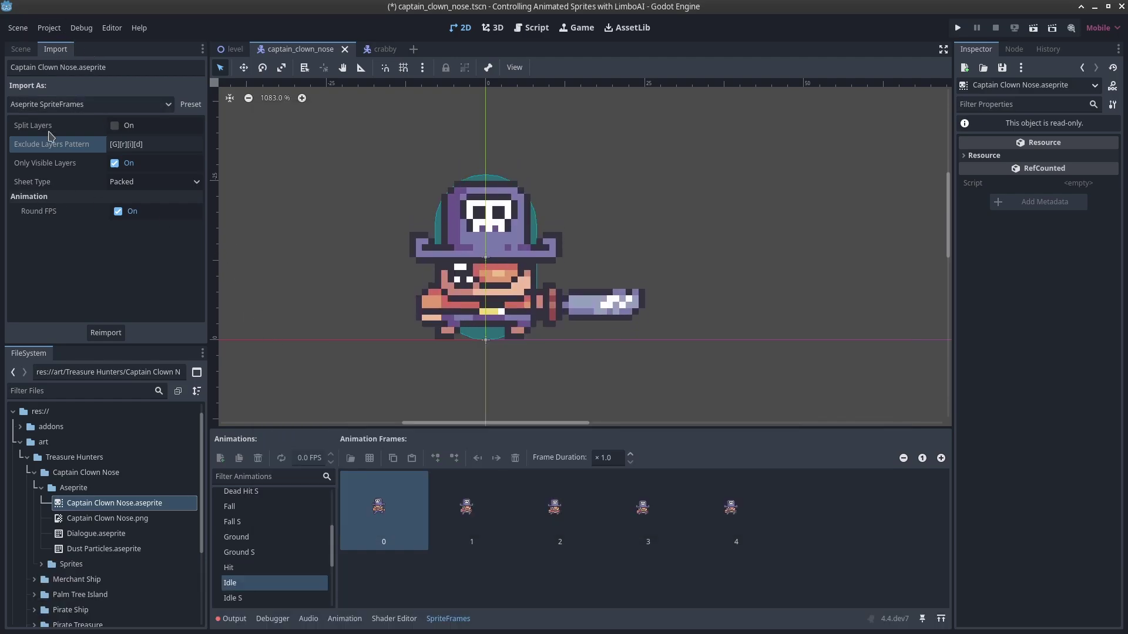
# Step: Reimport Captain Clown Nose.aseprite as Aseprite SpriteFrames with the [G][r][i][d] layer exclusion pattern
pyautogui.moveTo(142, 145); pyautogui.dragTo(87, 156)
pyautogui.click(142, 263)
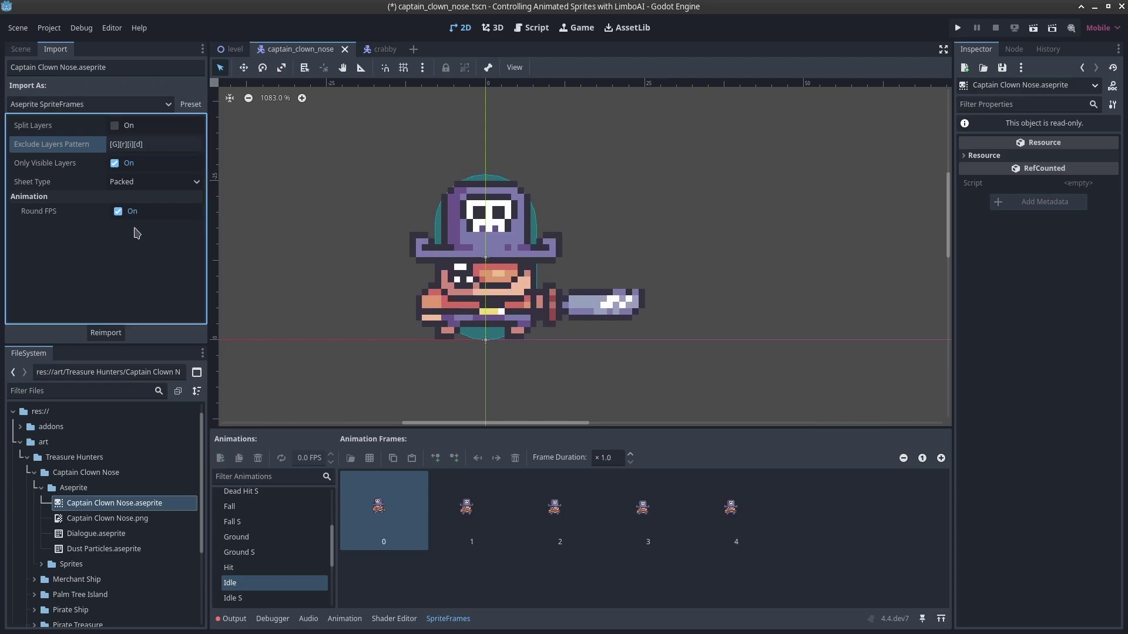
pyautogui.click(116, 337)
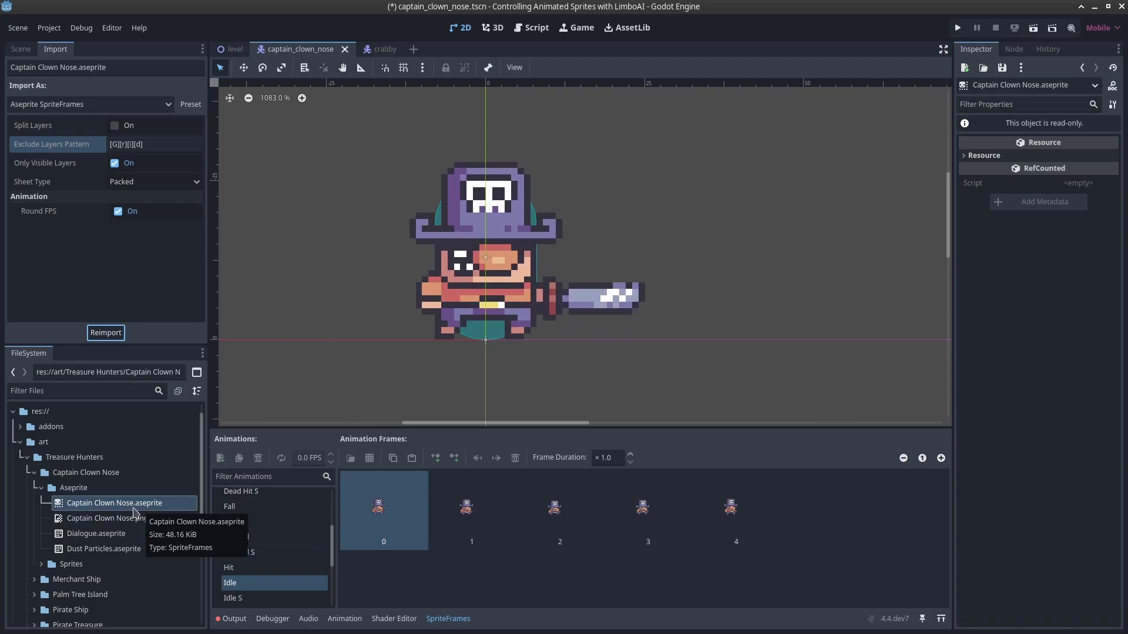
# Step: Assign Captain Clown Nose.aseprite as the Sprite Frames of the AnimatedSprite2D node and save the scene
pyautogui.click(20, 49)
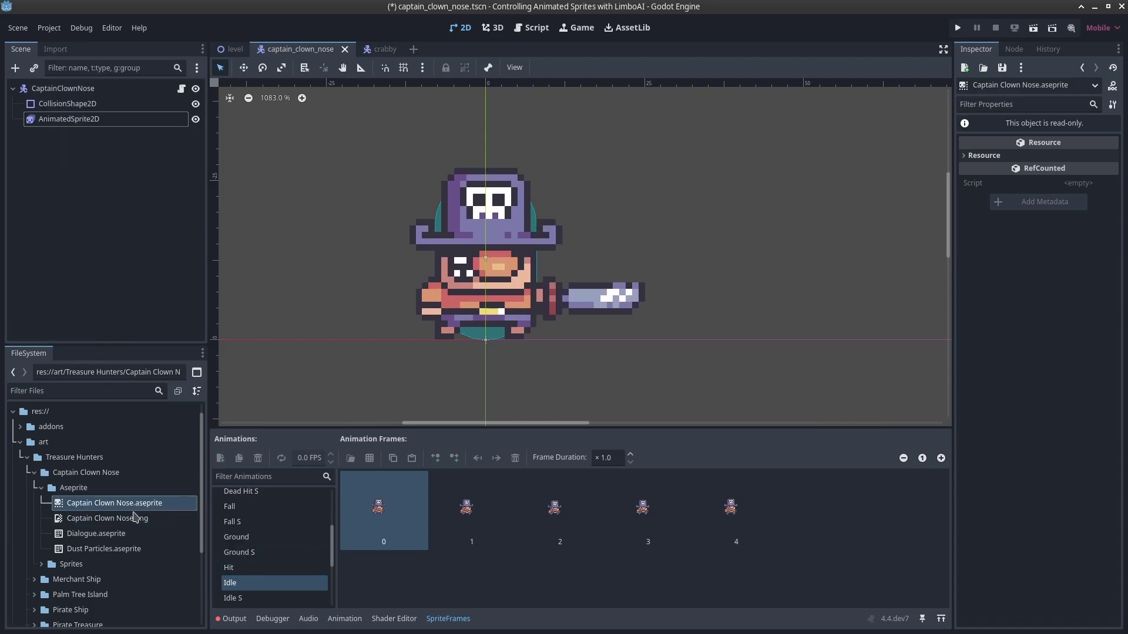
pyautogui.click(96, 122)
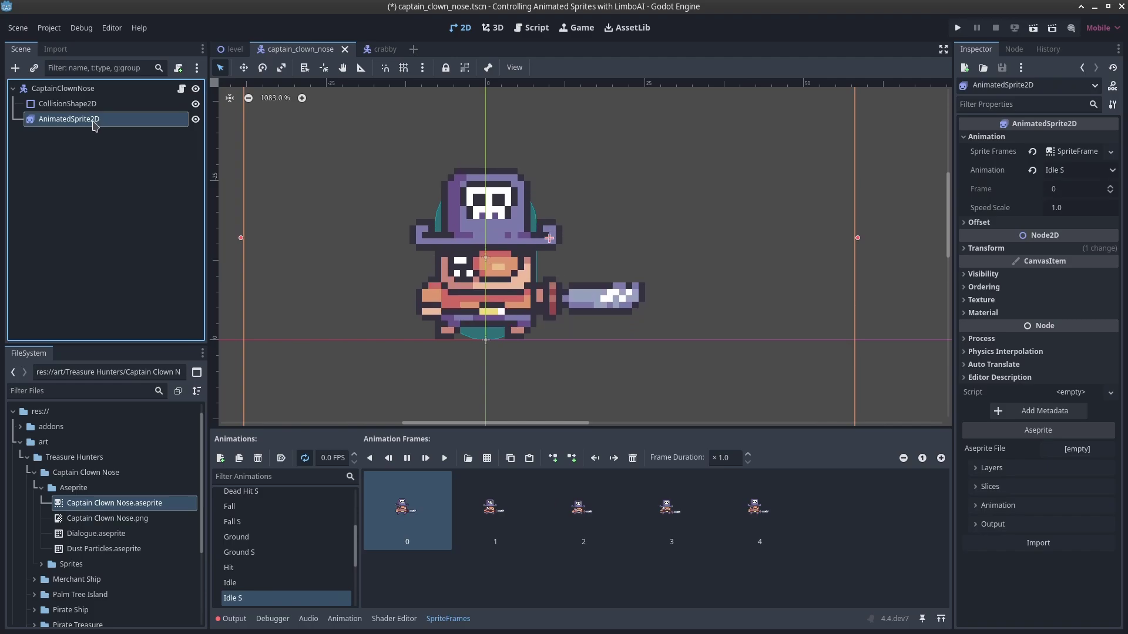
pyautogui.click(103, 508)
pyautogui.moveTo(103, 509); pyautogui.dragTo(1025, 154)
pyautogui.hotkey('ctrl', 's')
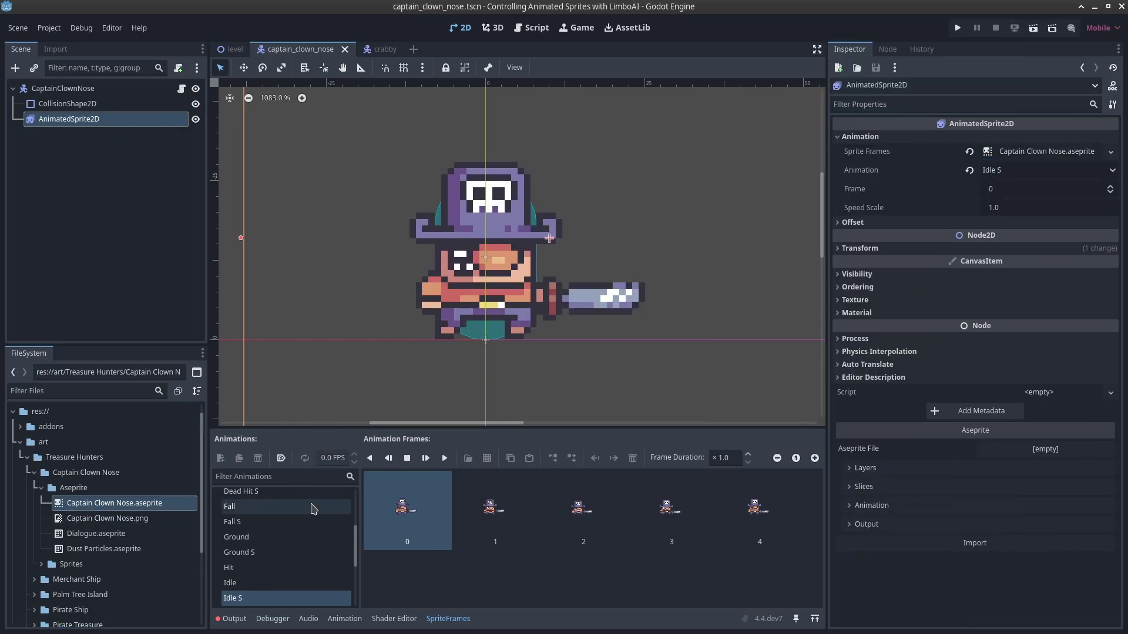
# Step: Review the imported animations of the AnimatedSprite2D from Air Attack 2 through the attacks to the jumps, ending on Idle
pyautogui.scroll(-5, 293, 564)
pyautogui.moveTo(378, 427); pyautogui.dragTo(378, 347)
pyautogui.scroll(8, 279, 458)
pyautogui.click(273, 433)
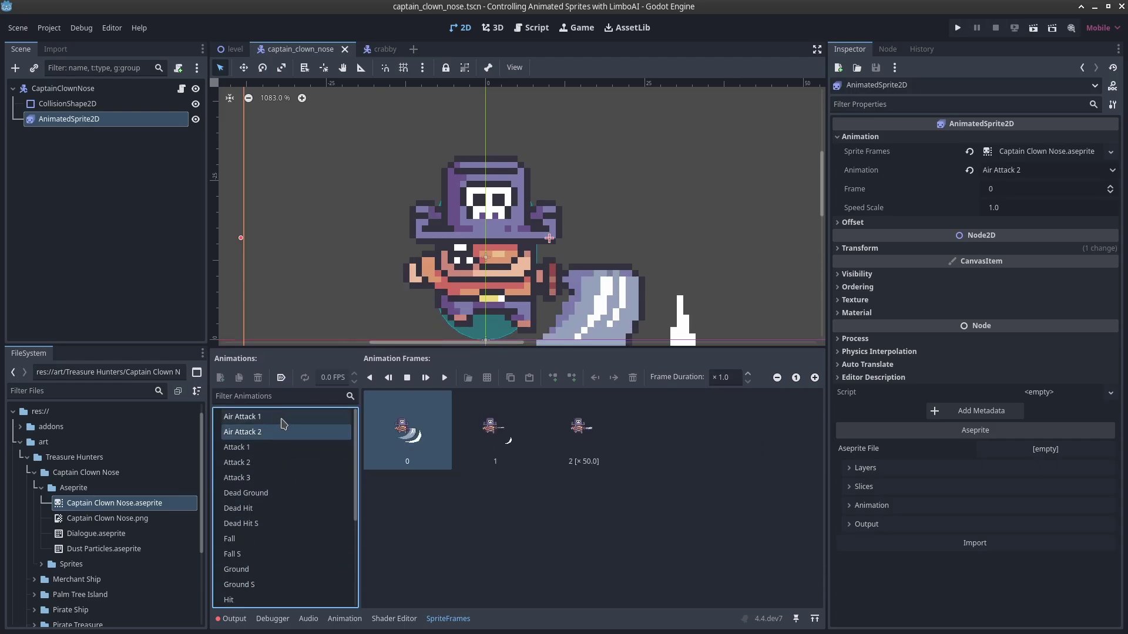
pyautogui.click(285, 448)
pyautogui.click(291, 477)
pyautogui.press('Down')
pyautogui.press('Down')
pyautogui.press('Down')
pyautogui.press('Down')
pyautogui.press('Down')
pyautogui.press('Down')
pyautogui.press('Down')
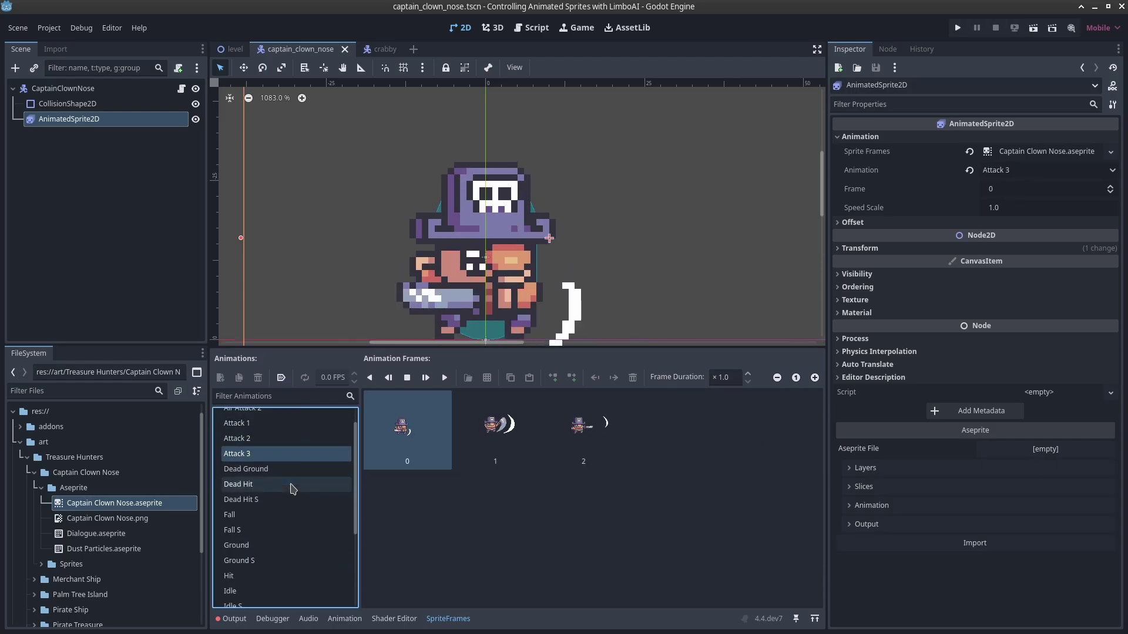
pyautogui.press('Down')
pyautogui.press('Down')
pyautogui.press('Down')
pyautogui.press('Down')
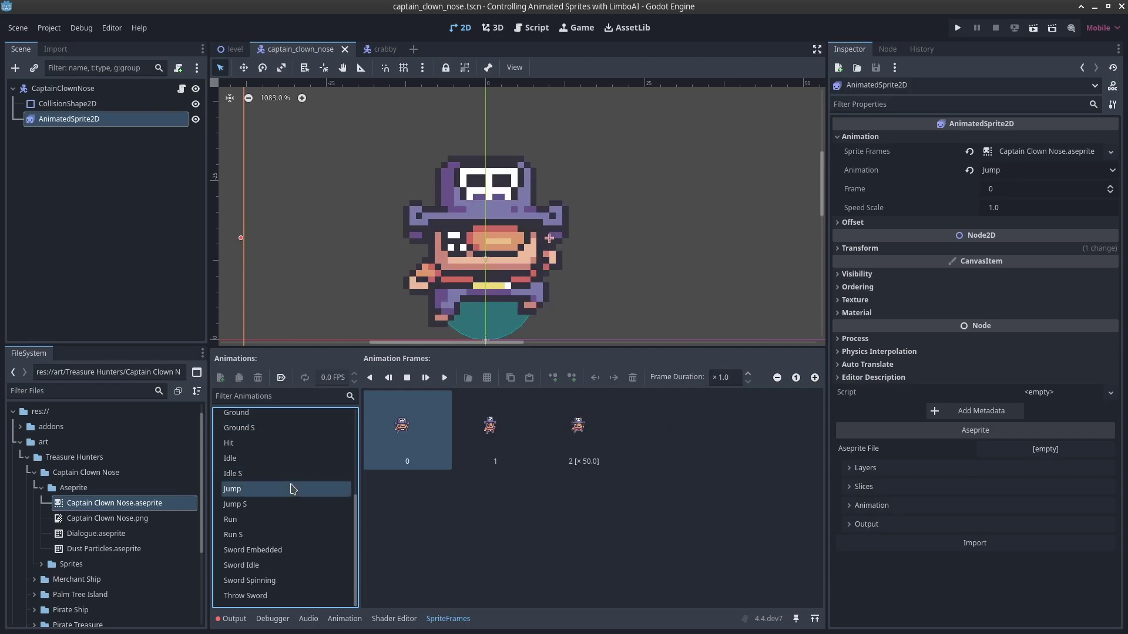
pyautogui.press('Down')
pyautogui.press('Down')
pyautogui.press('Down')
pyautogui.press('Up')
pyautogui.press('Up')
pyautogui.press('Up')
pyautogui.press('Up')
pyautogui.press('Up')
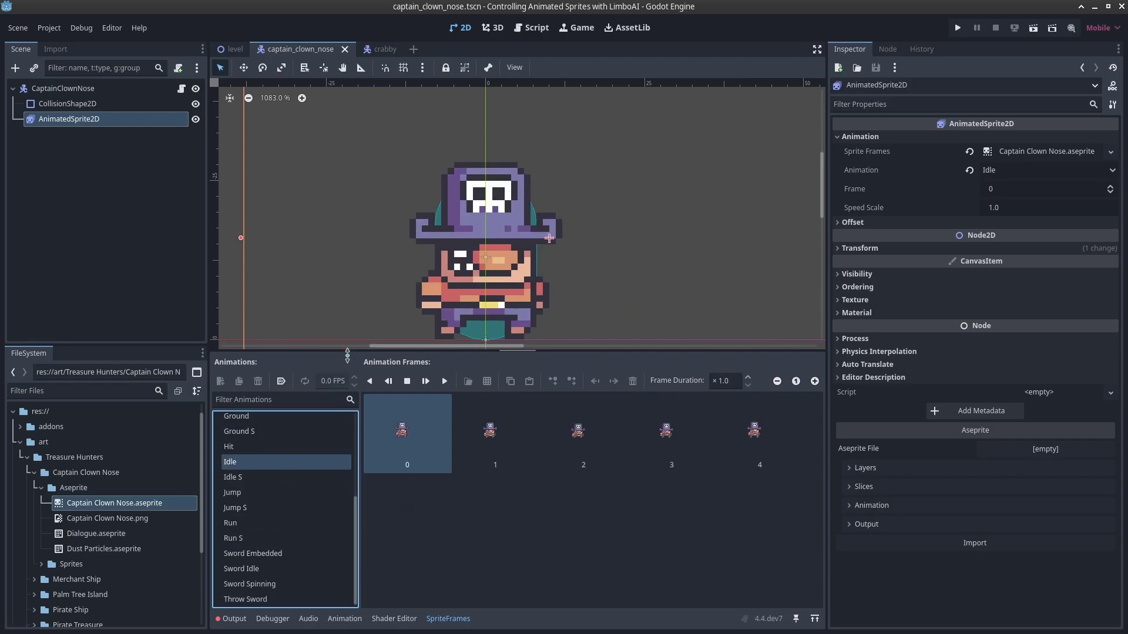
# Step: Preview the Idle animation of the AnimatedSprite2D in the viewport and stop its playback
pyautogui.moveTo(352, 346); pyautogui.dragTo(353, 406)
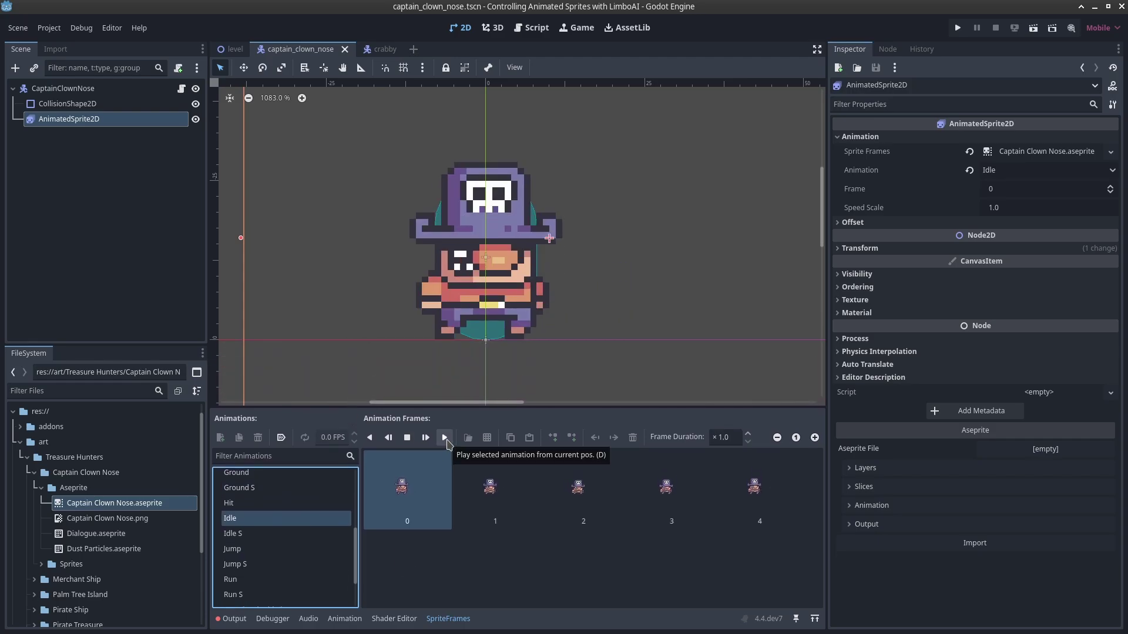
pyautogui.click(445, 439)
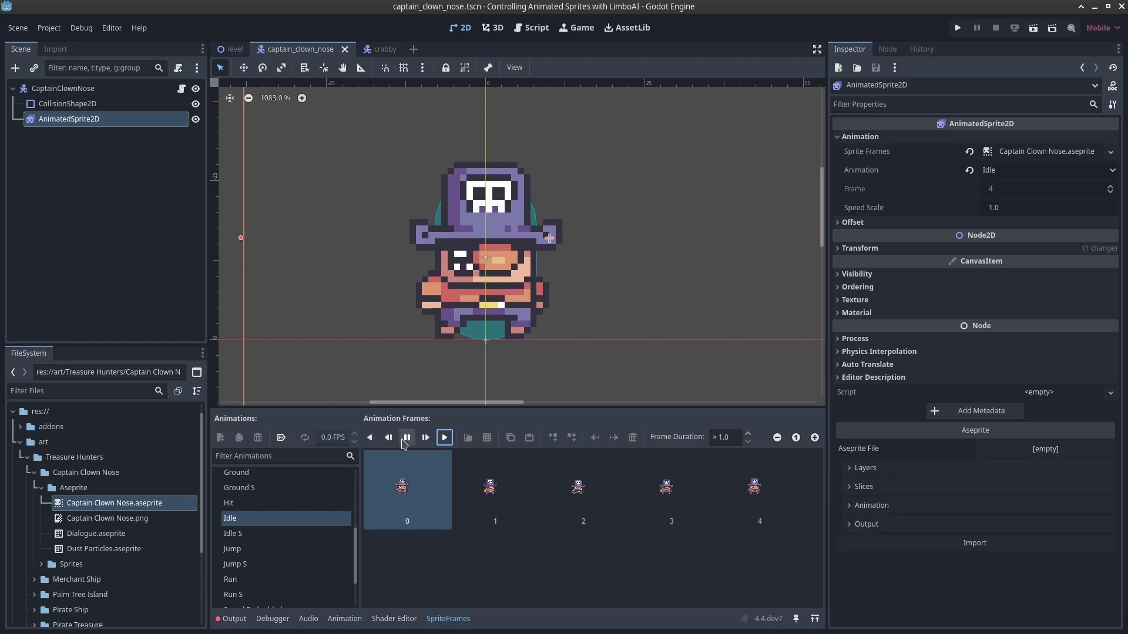
pyautogui.click(406, 438)
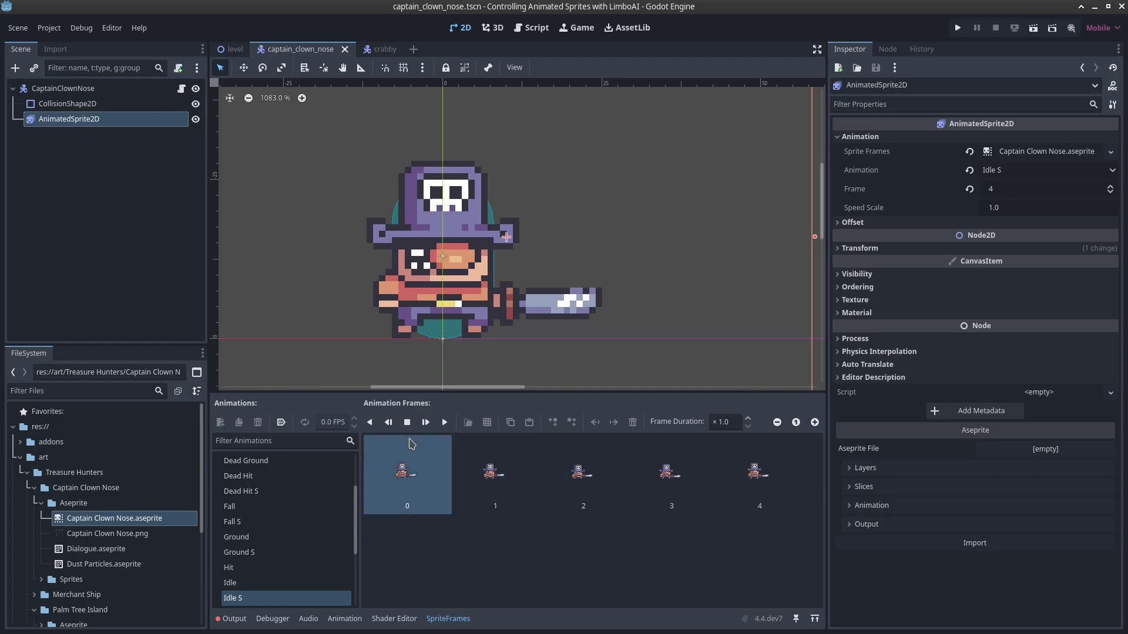
# Step: Add an AnimationPlayer node as a child of the CaptainClownNose root node
pyautogui.click(72, 171)
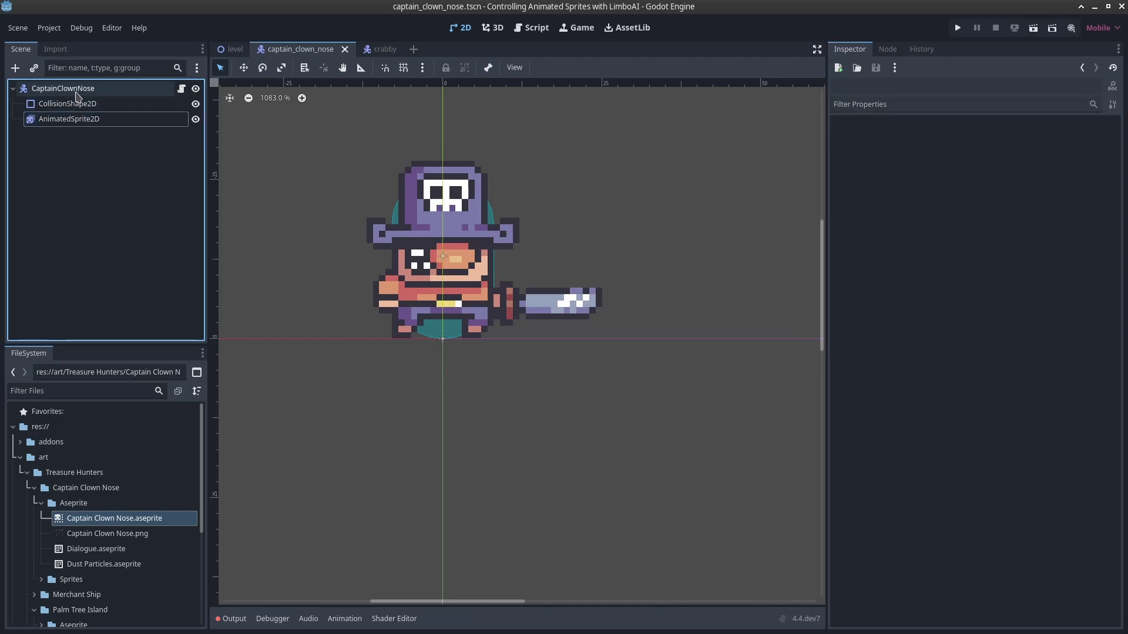
pyautogui.rightClick(76, 88)
pyautogui.click(112, 120)
pyautogui.write('animationplayer')
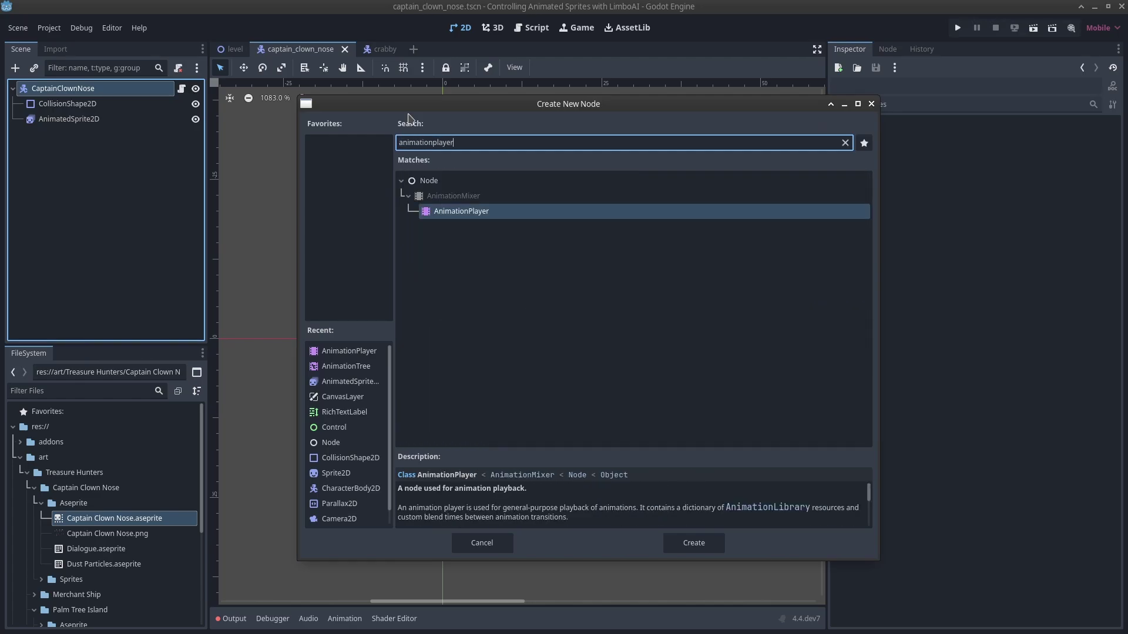
pyautogui.press('Return')
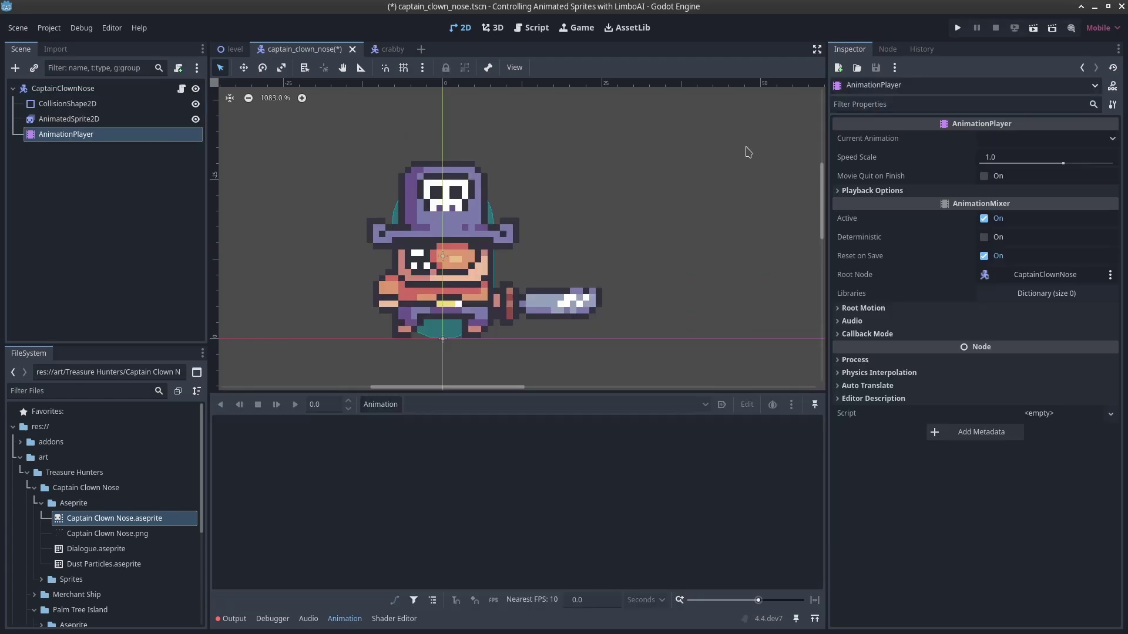
# Step: Create a new animation named "idle" in the AnimationPlayer
pyautogui.click(1035, 140)
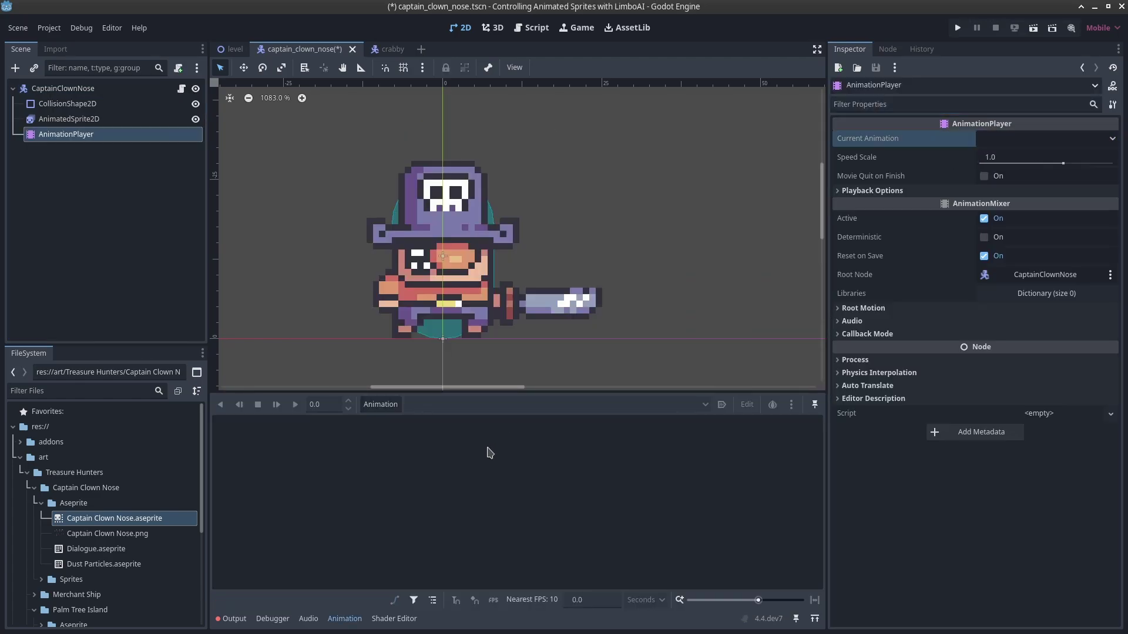
pyautogui.click(381, 404)
pyautogui.click(405, 424)
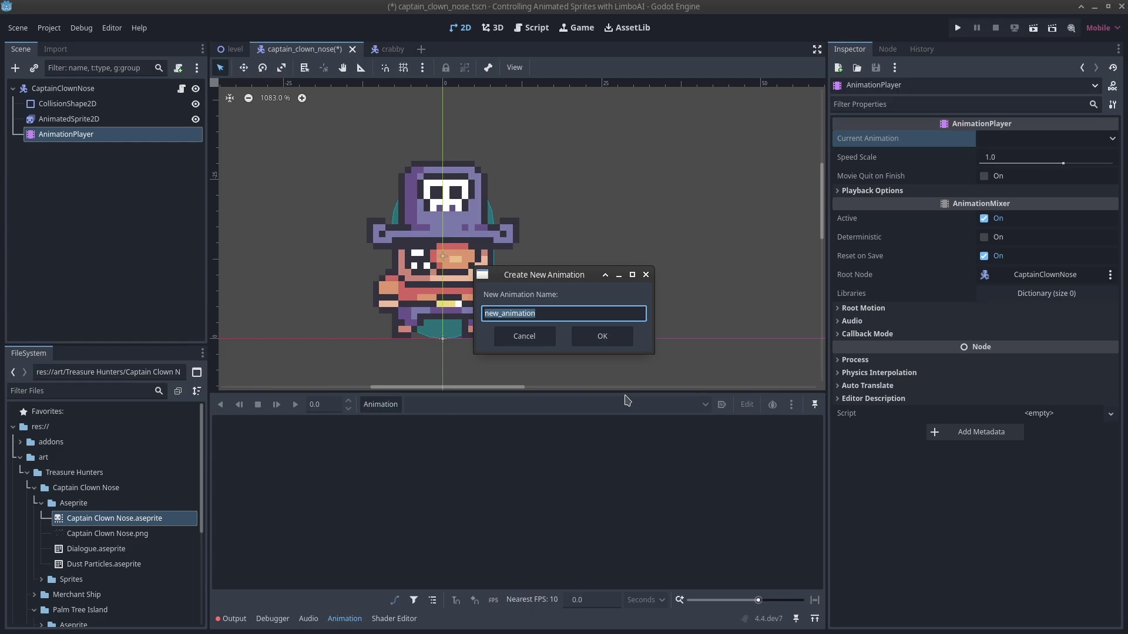
pyautogui.write('idle')
pyautogui.press('Return')
# Step: Add a Call Method track for the AnimatedSprite2D node to the idle animation
pyautogui.click(242, 426)
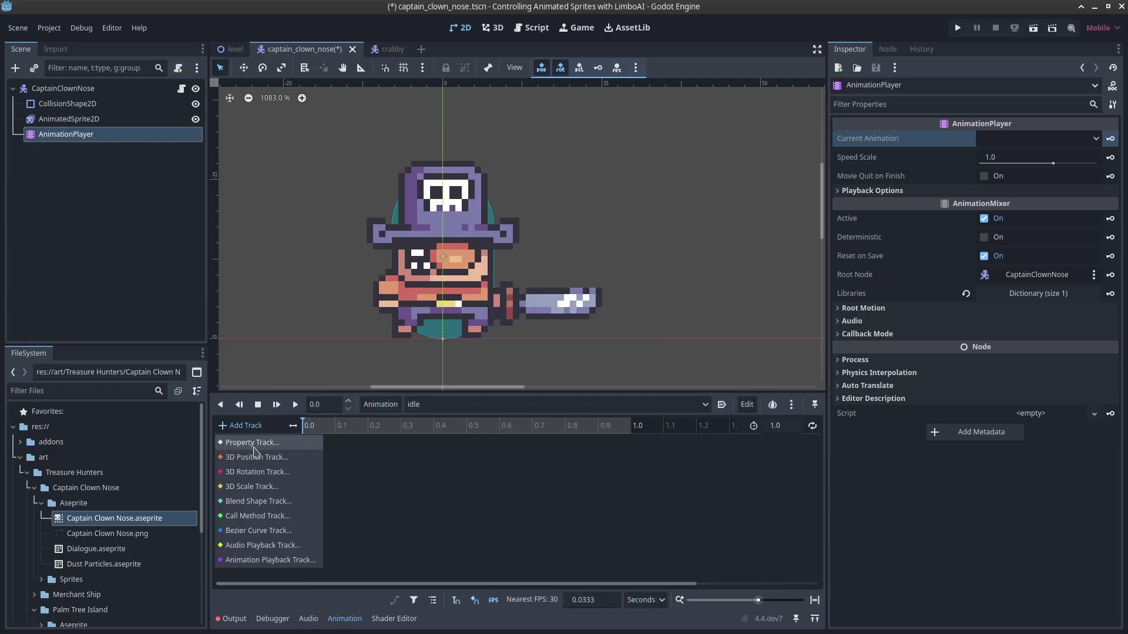
pyautogui.click(294, 522)
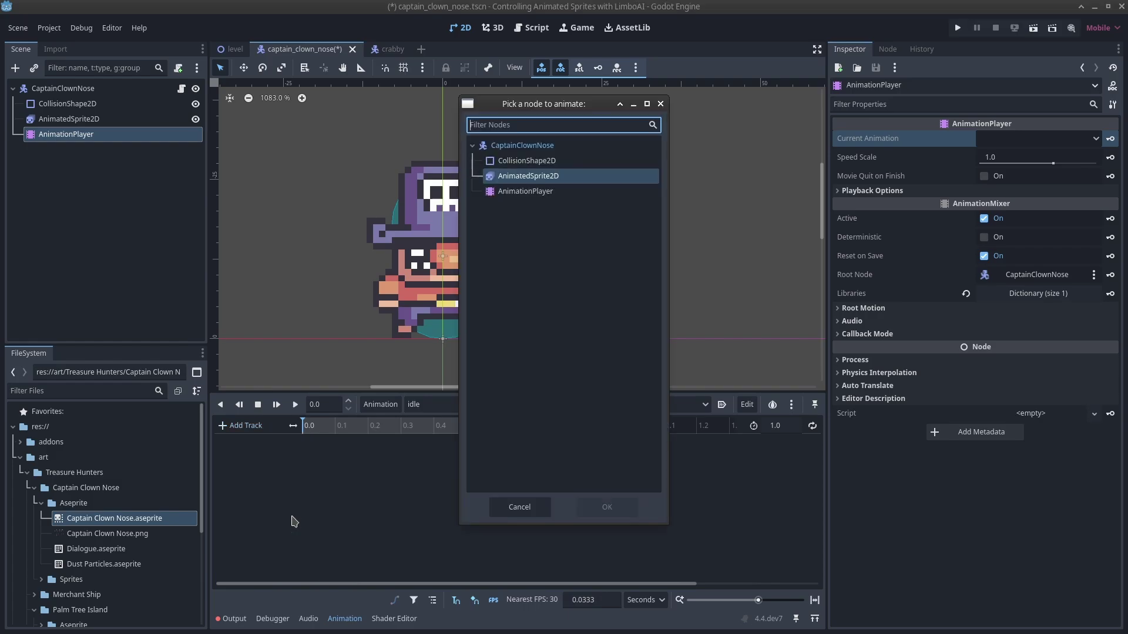
pyautogui.doubleClick(540, 182)
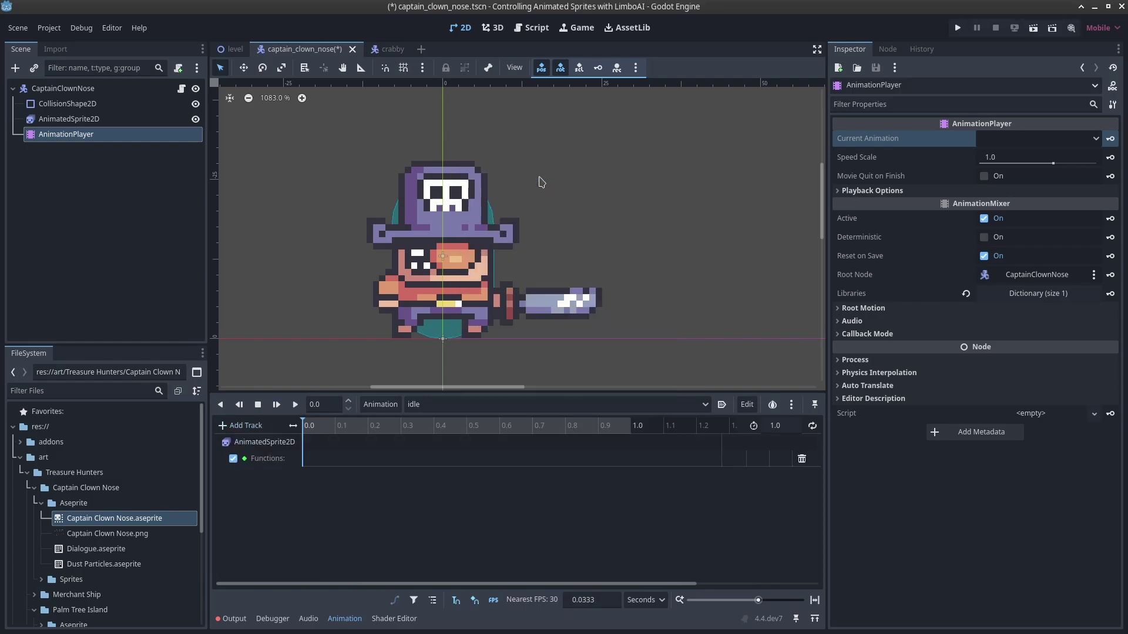
# Step: Insert a key at 0.0 s calling the AnimatedSprite2D's play method and set its animation name to "Idle S"
pyautogui.rightClick(306, 463)
pyautogui.click(320, 470)
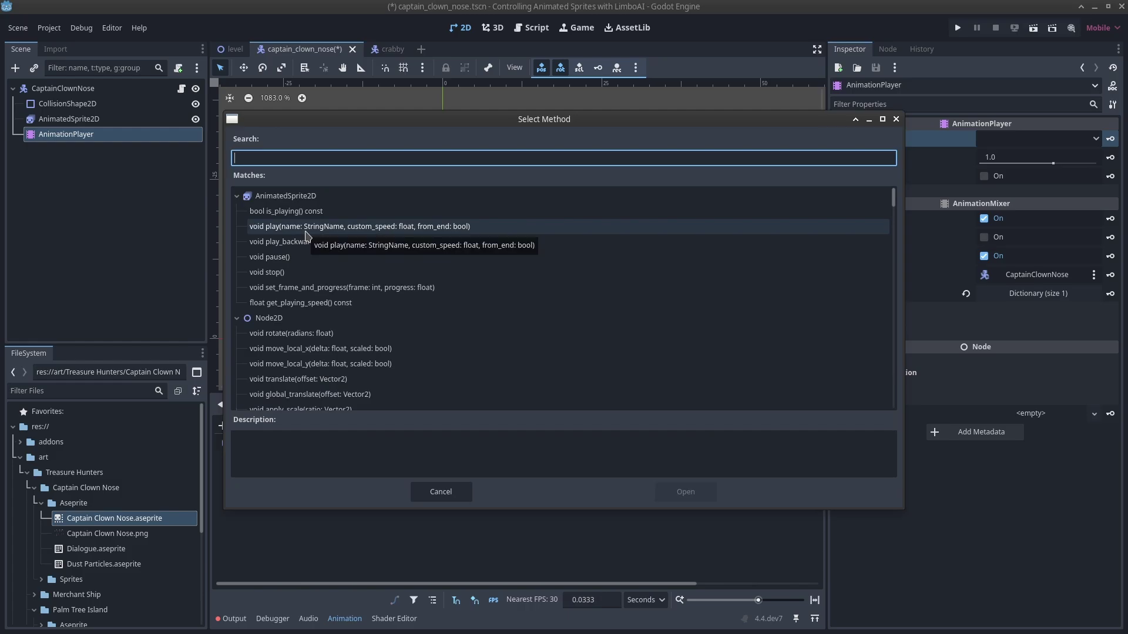
pyautogui.click(344, 226)
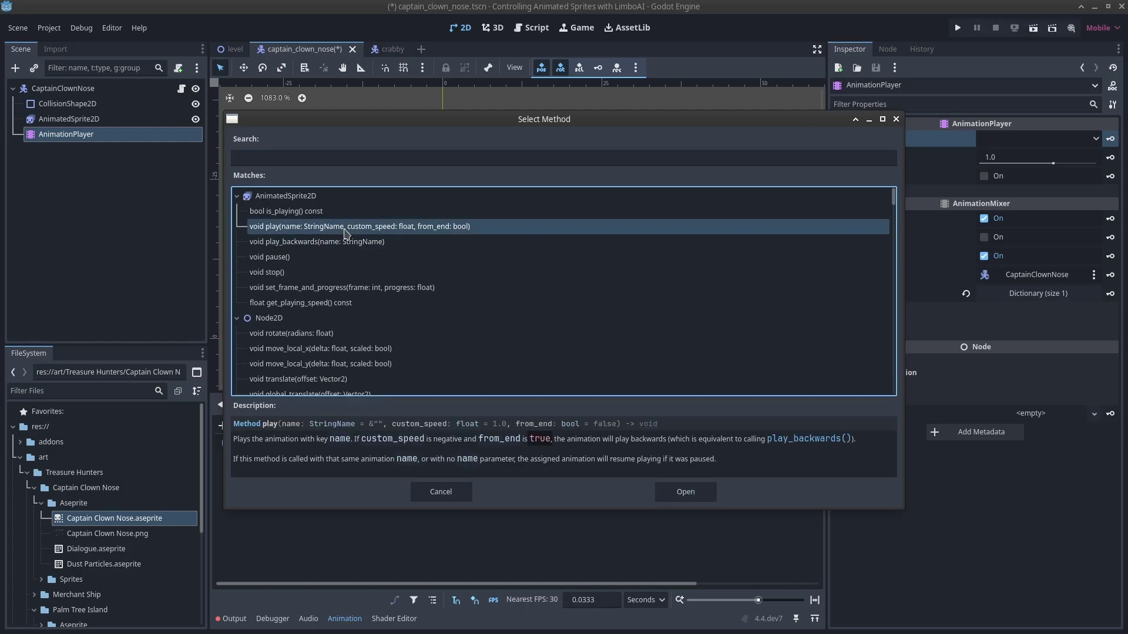
pyautogui.click(682, 491)
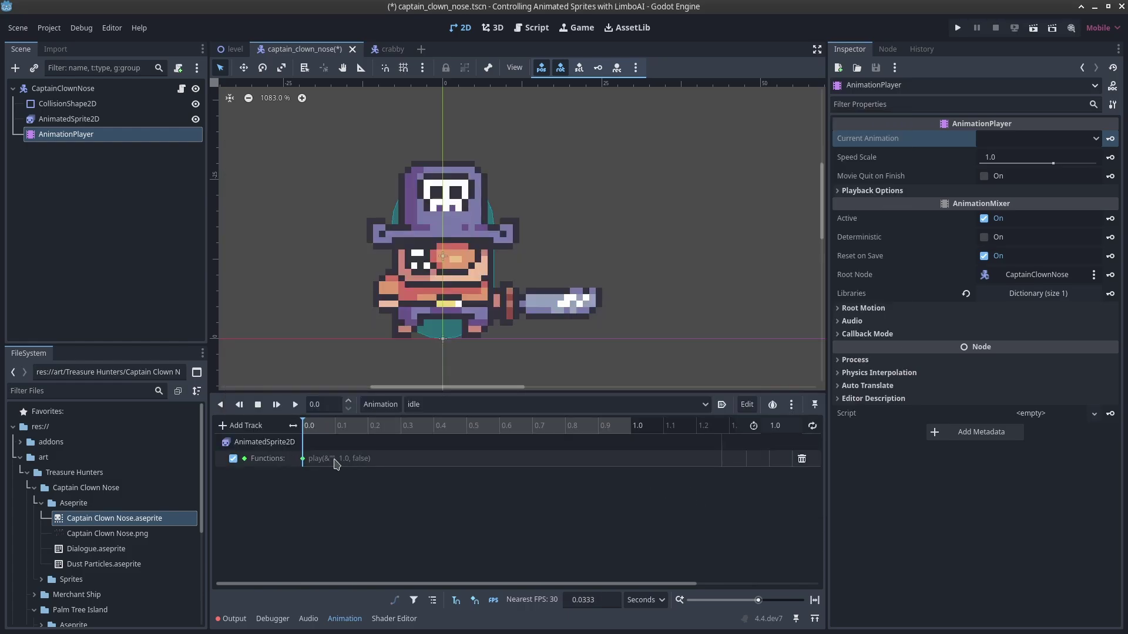
pyautogui.click(302, 458)
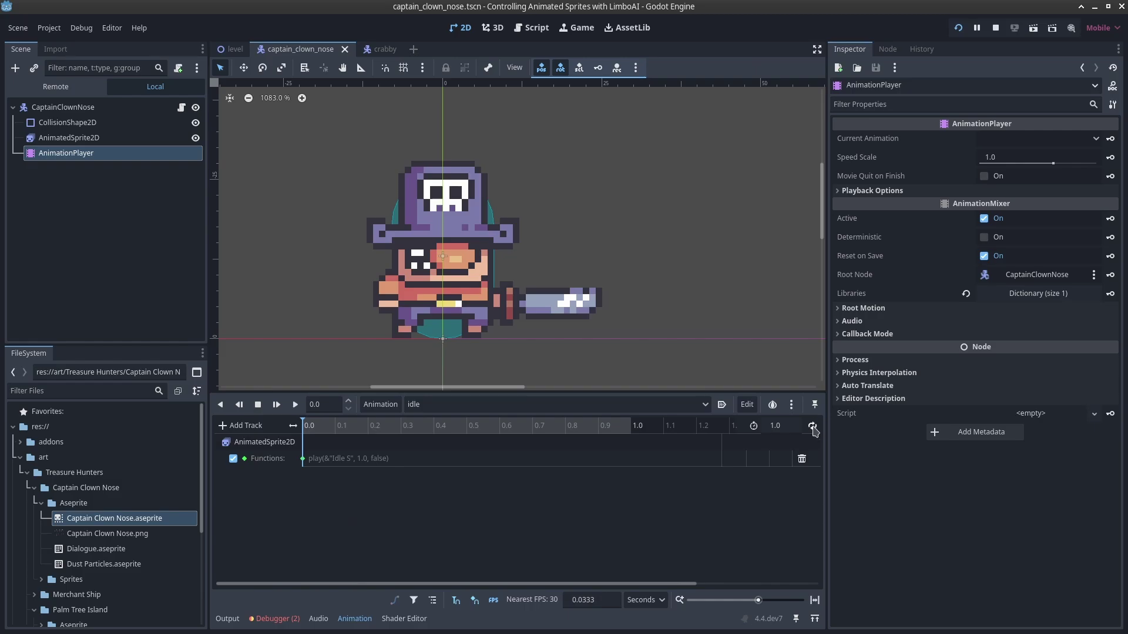
# Step: Enable looping and autoplay on load for the idle animation and save the scene
pyautogui.click(813, 430)
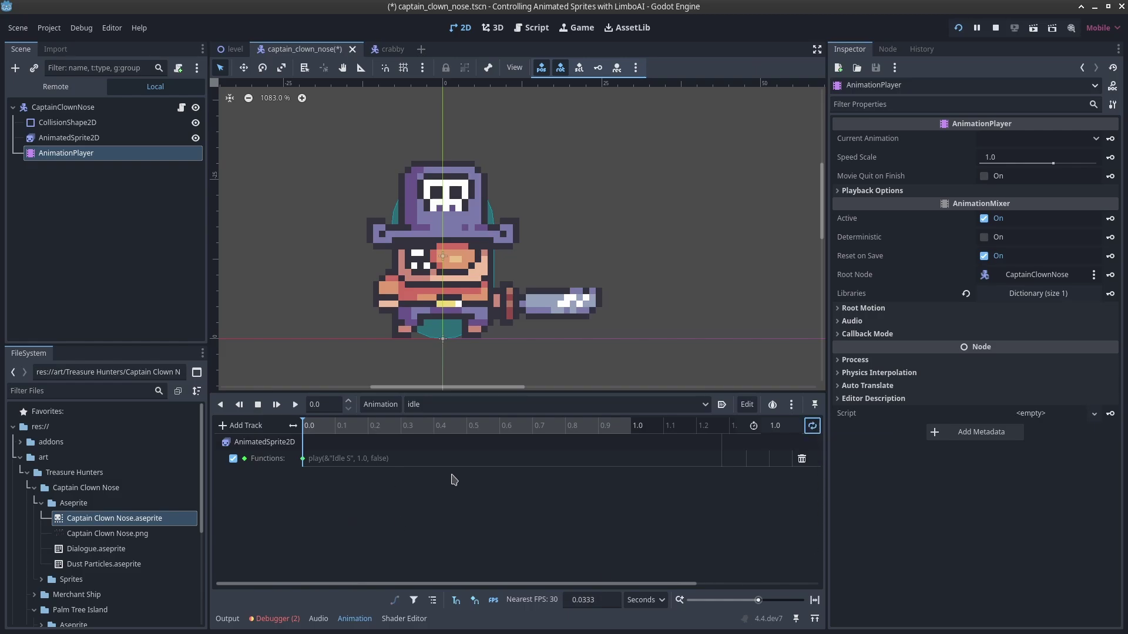
pyautogui.click(722, 404)
pyautogui.hotkey('ctrl', 's')
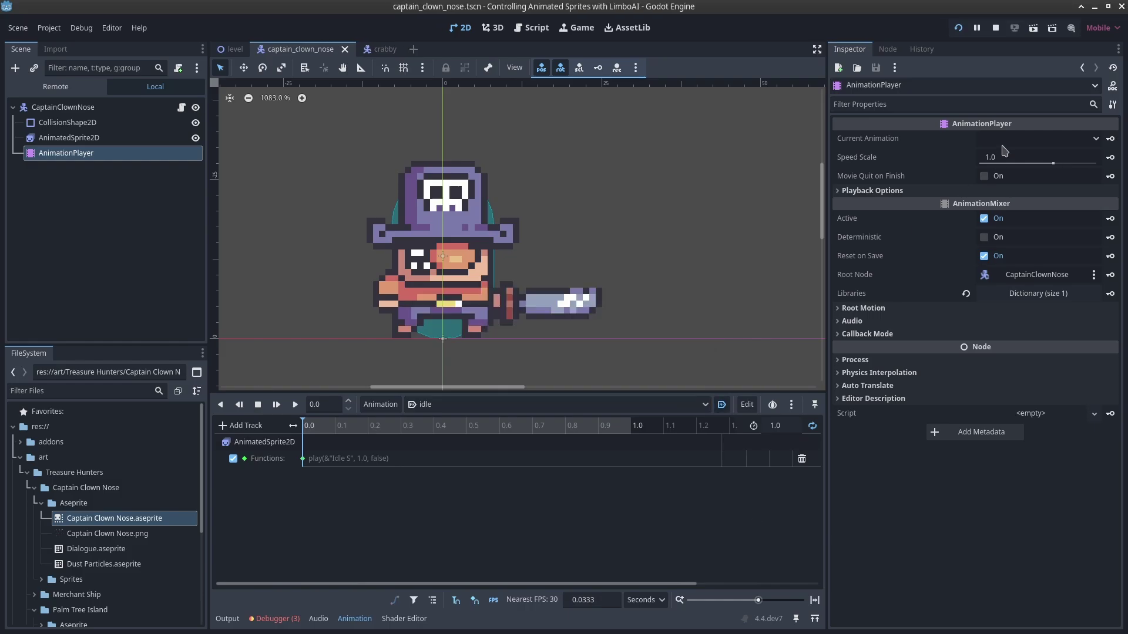
# Step: Restart the project to check the captain's idle animation in the level, stop it and return to the idle animation's tracks
pyautogui.click(995, 31)
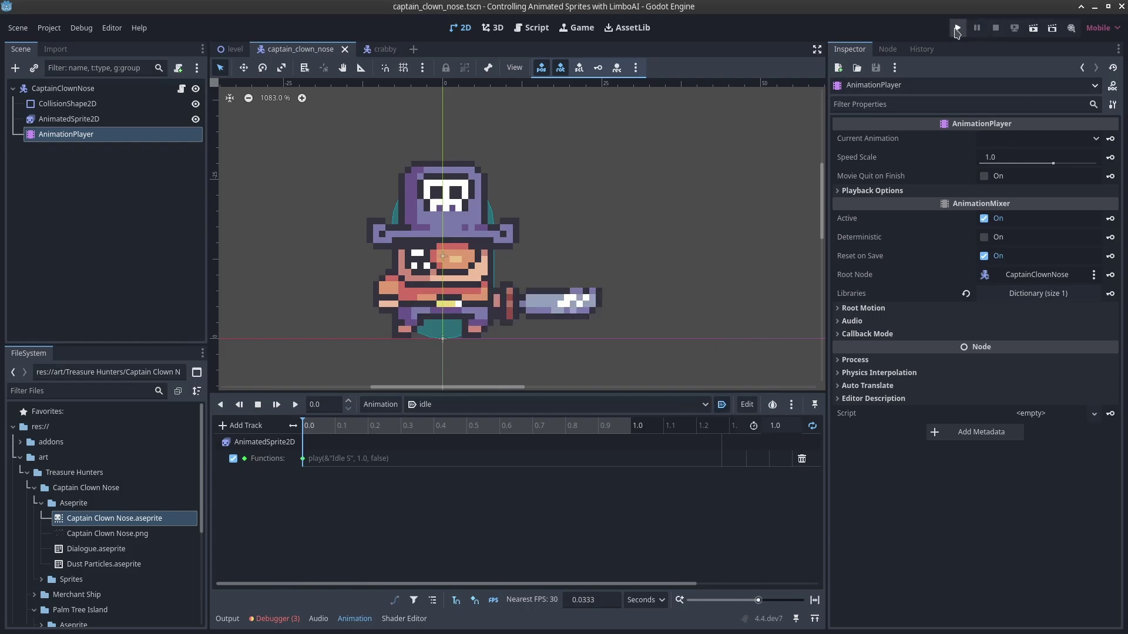
pyautogui.click(235, 48)
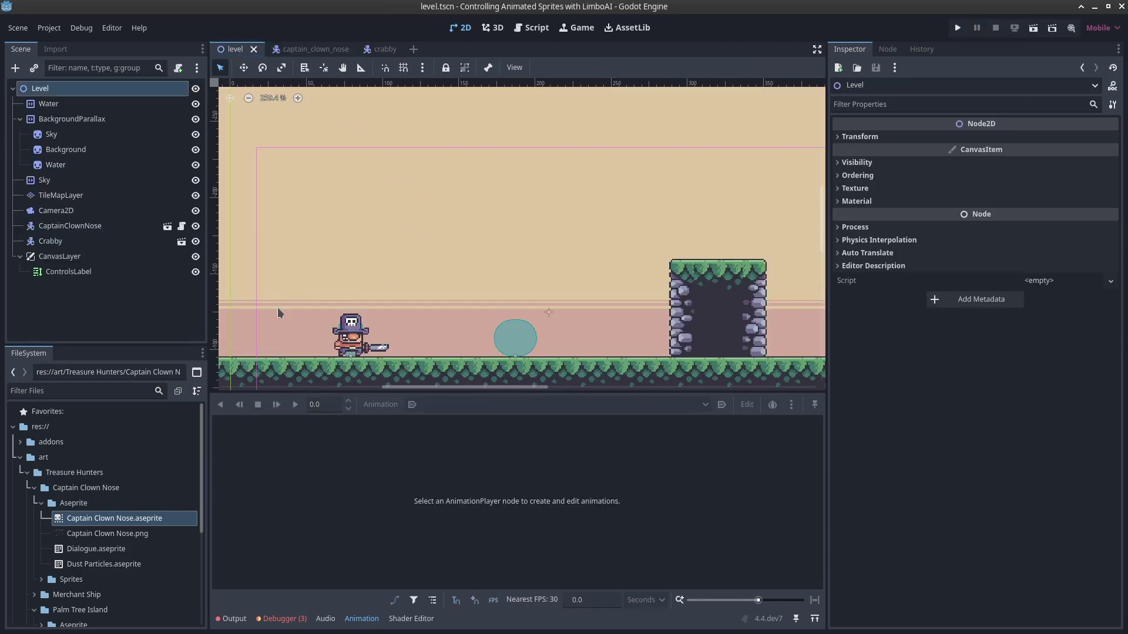
pyautogui.click(322, 51)
pyautogui.click(957, 28)
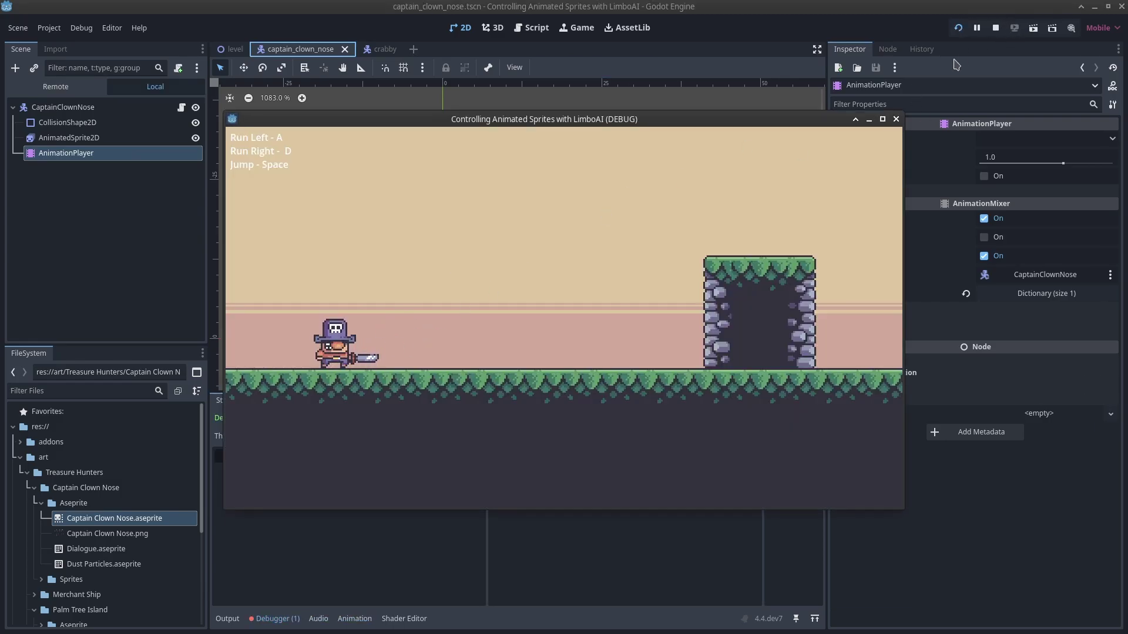
pyautogui.click(996, 29)
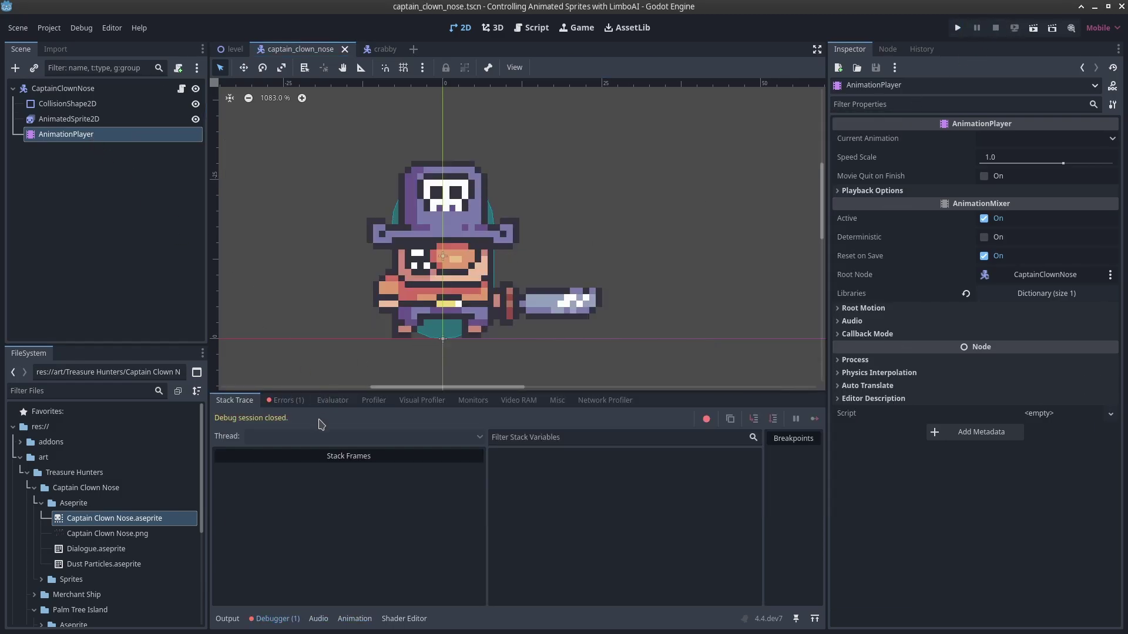
pyautogui.click(355, 619)
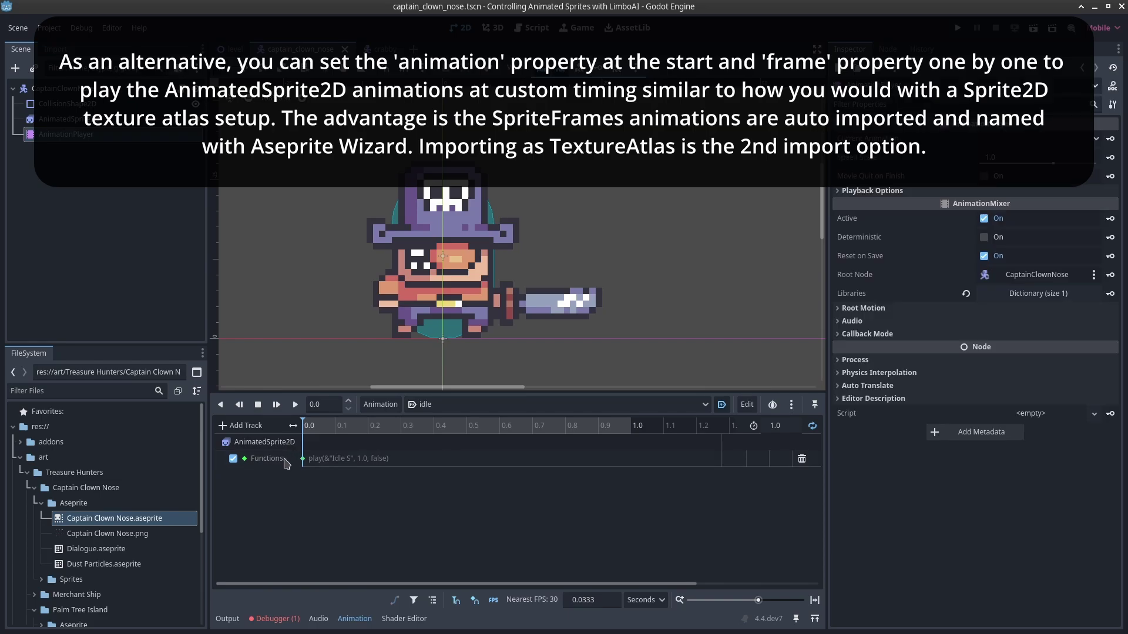
pyautogui.click(245, 426)
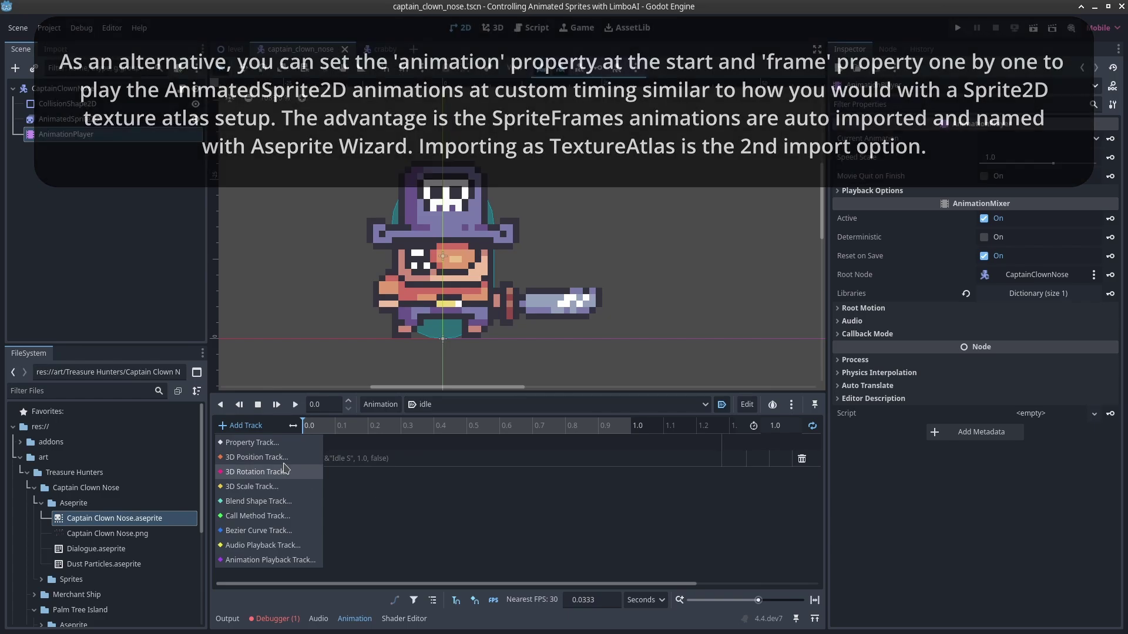
pyautogui.click(279, 445)
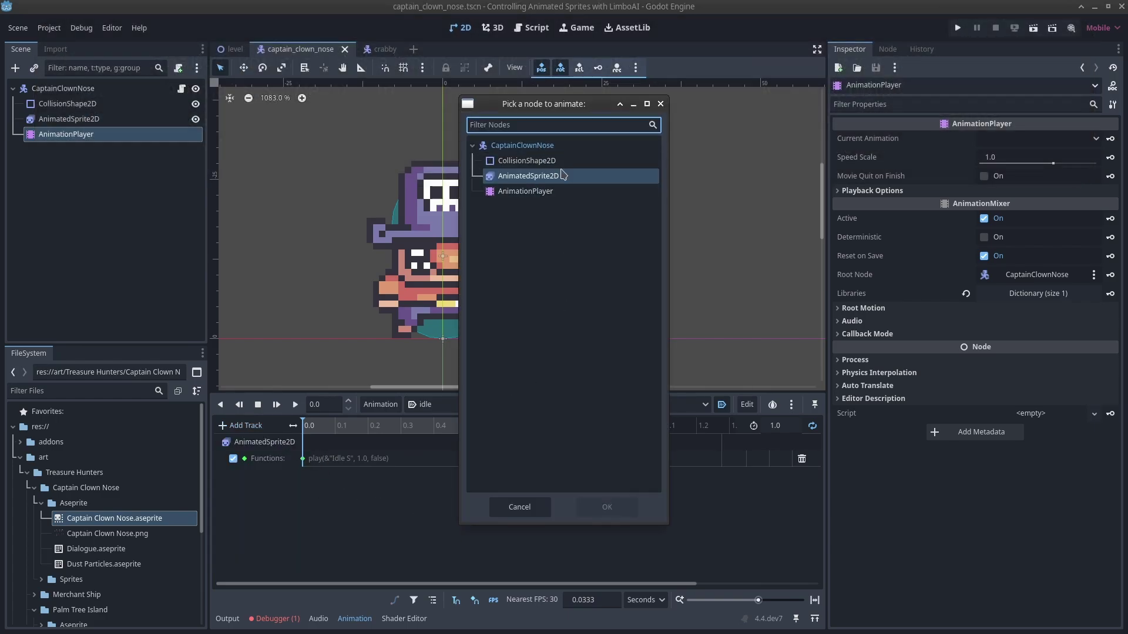
pyautogui.click(540, 512)
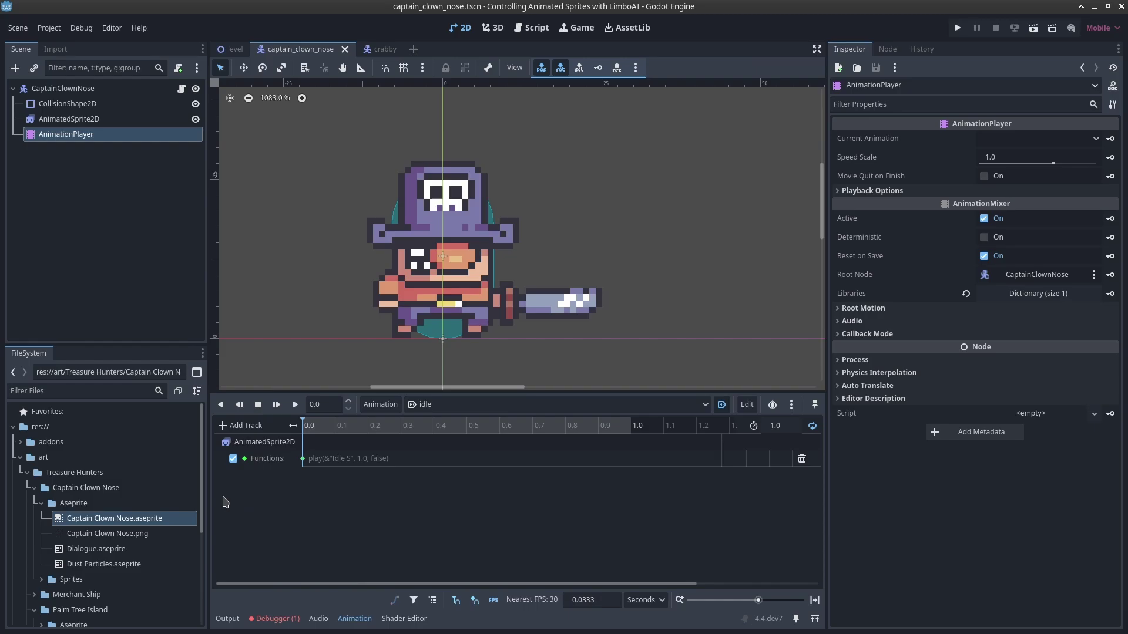
# Step: Delete the AnimationPlayer node from the captain_clown_nose scene and save the scene
pyautogui.click(119, 147)
pyautogui.click(122, 136)
pyautogui.click(100, 137)
pyautogui.click(113, 138)
pyautogui.press('Delete')
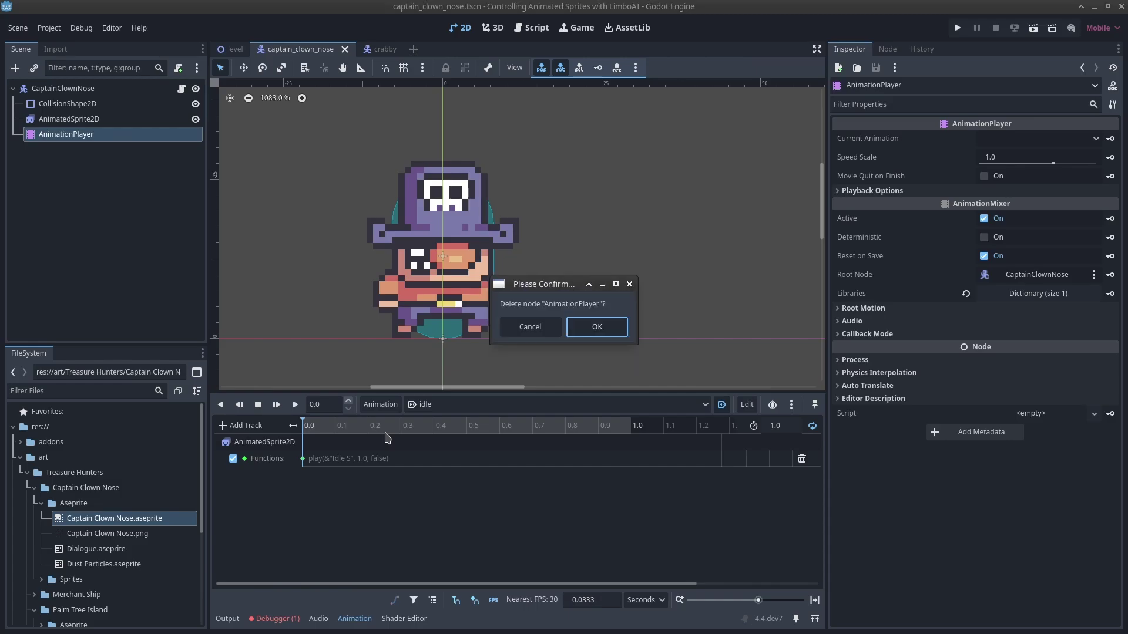
pyautogui.click(621, 333)
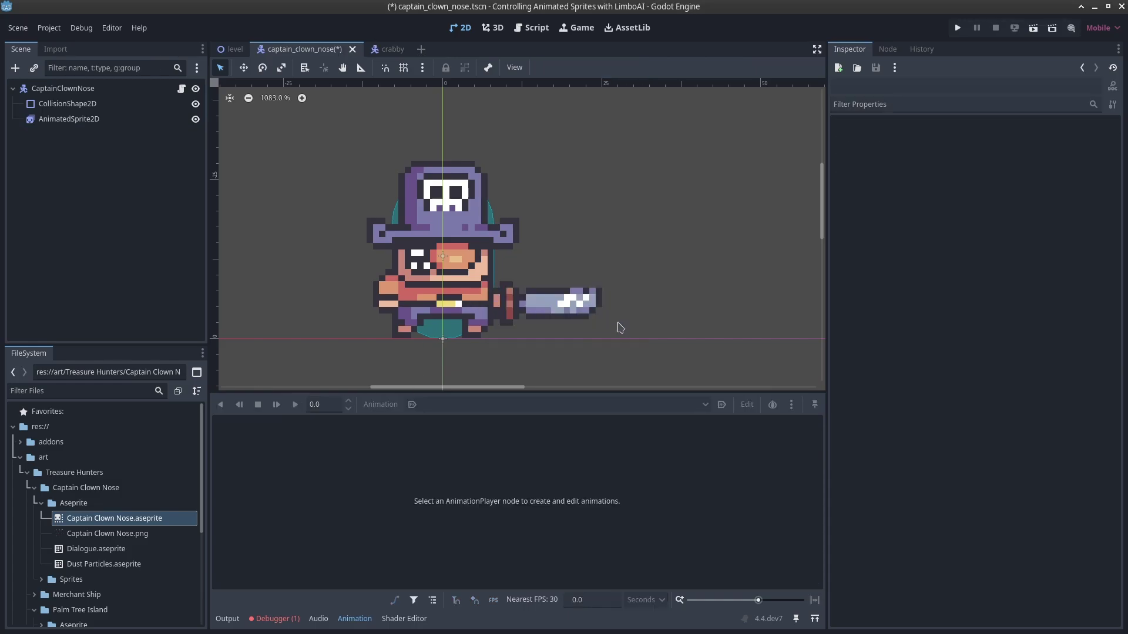
pyautogui.hotkey('ctrl', 's')
# Step: Review the SpriteFrames animation list of the captain's AnimatedSprite2D, saving the scene and enlarging the animation editor
pyautogui.press('Up')
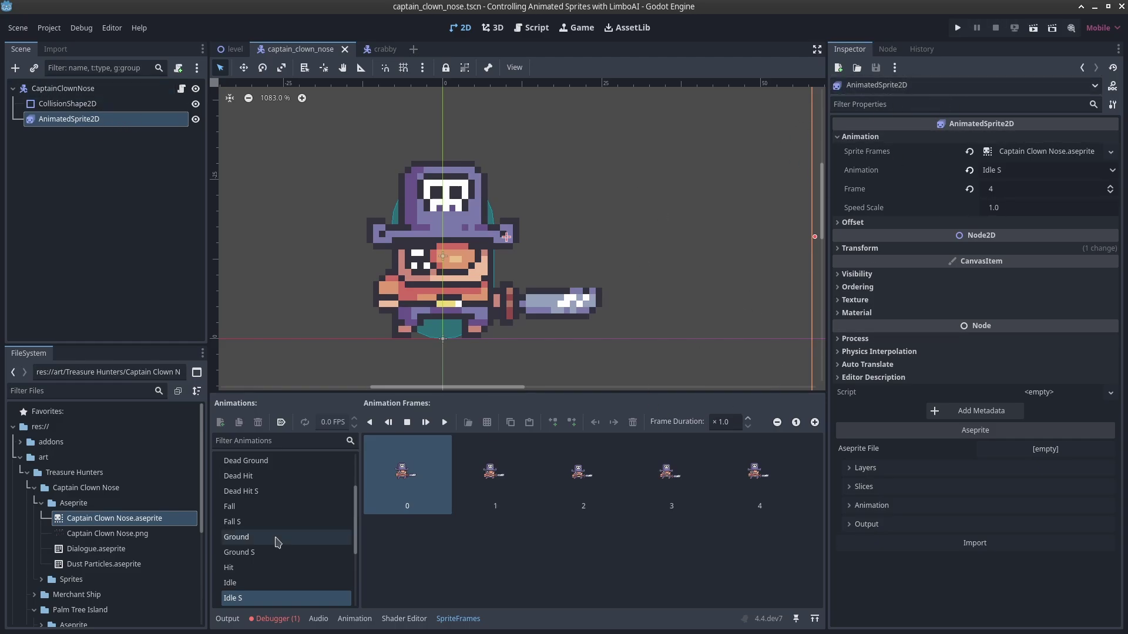
pyautogui.scroll(3, 270, 538)
pyautogui.scroll(-4, 271, 538)
pyautogui.hotkey('ctrl', 's')
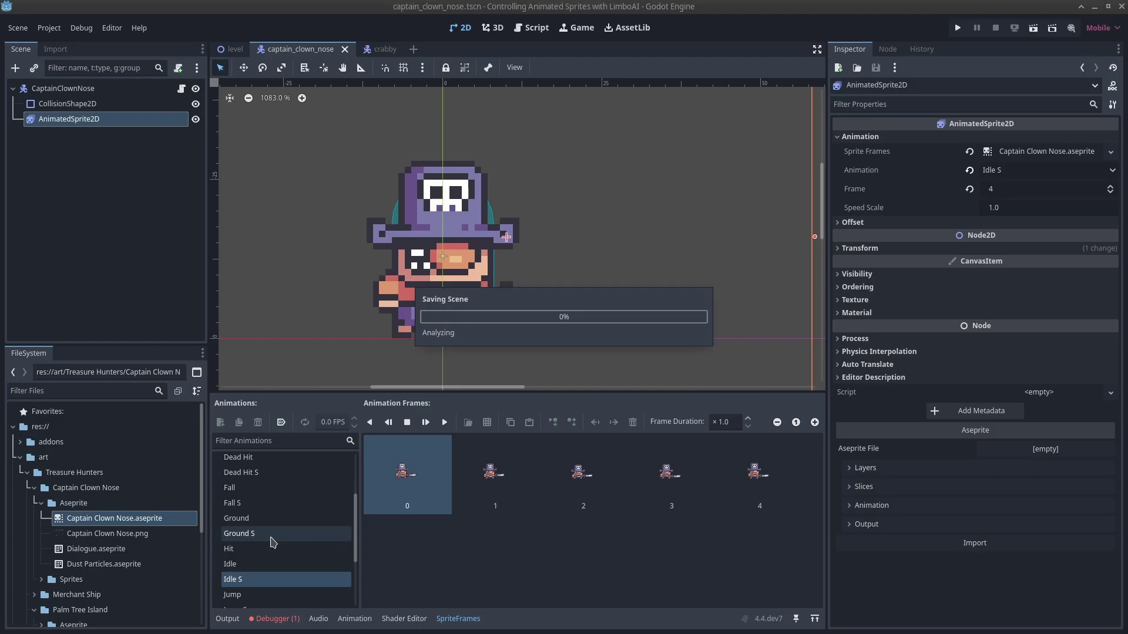
pyautogui.click(503, 585)
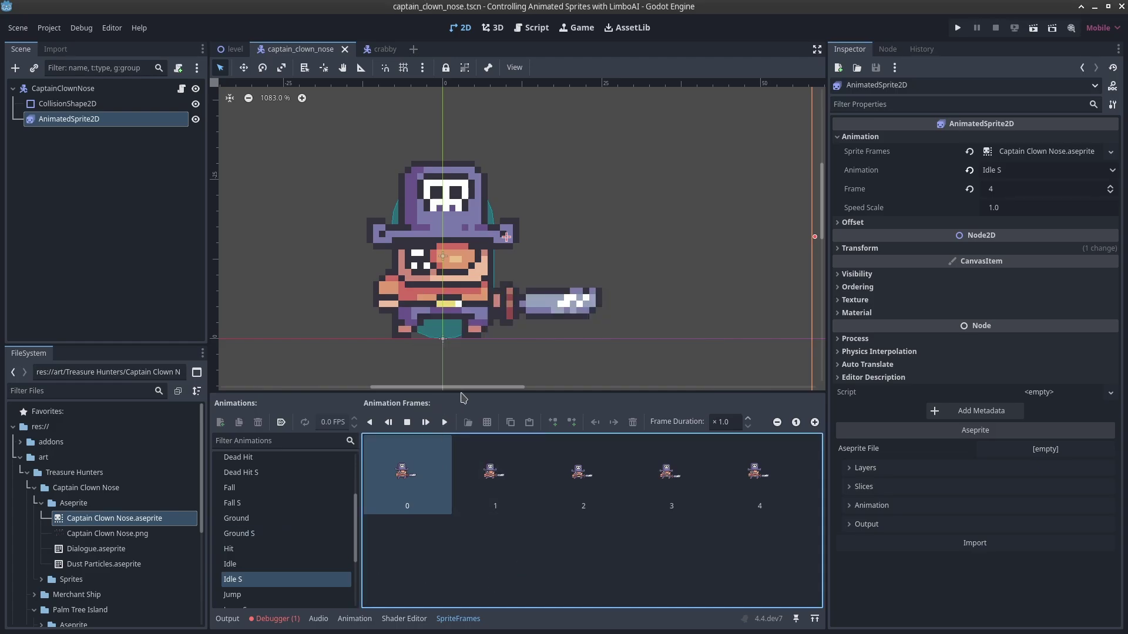
pyautogui.moveTo(464, 394); pyautogui.dragTo(470, 379)
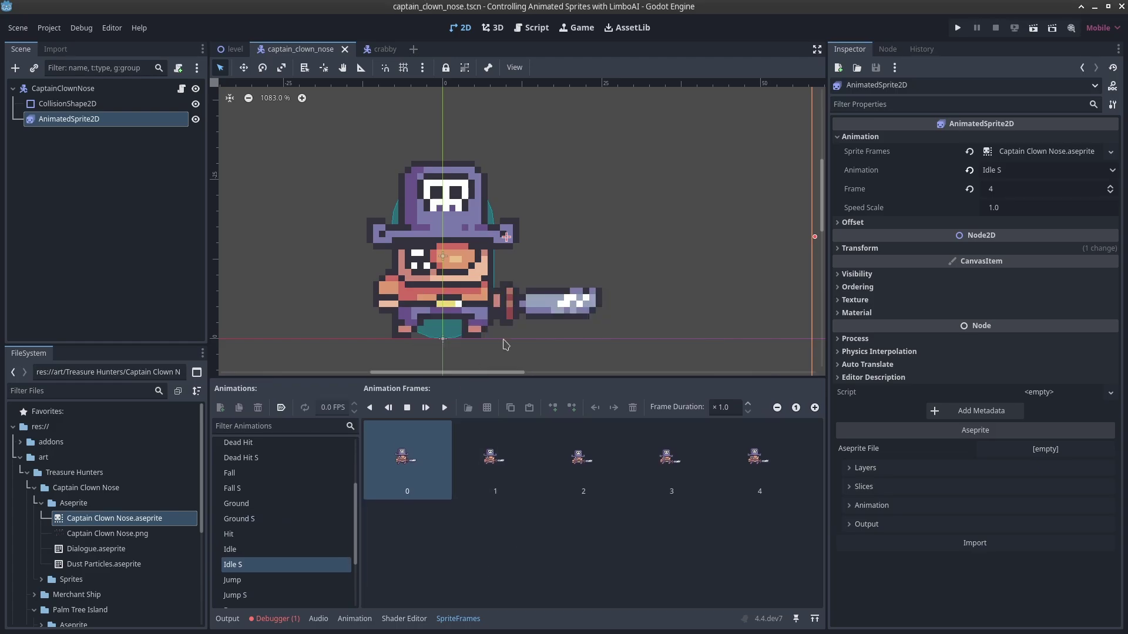
pyautogui.moveTo(504, 341); pyautogui.dragTo(517, 318, button='middle')
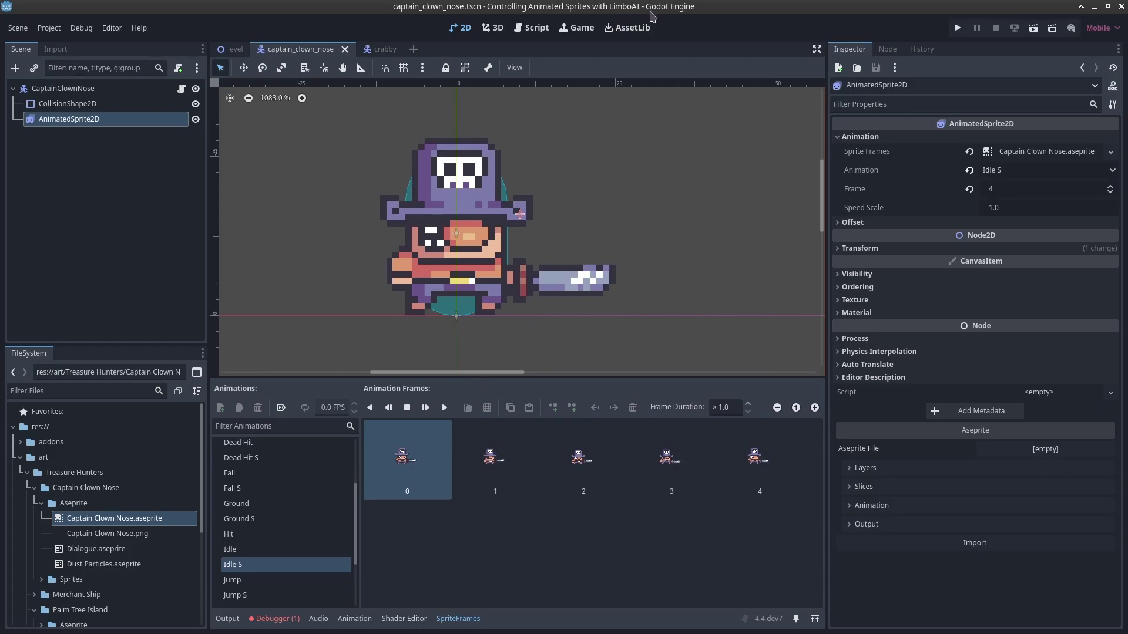
pyautogui.moveTo(657, 145); pyautogui.dragTo(602, 158, button='middle')
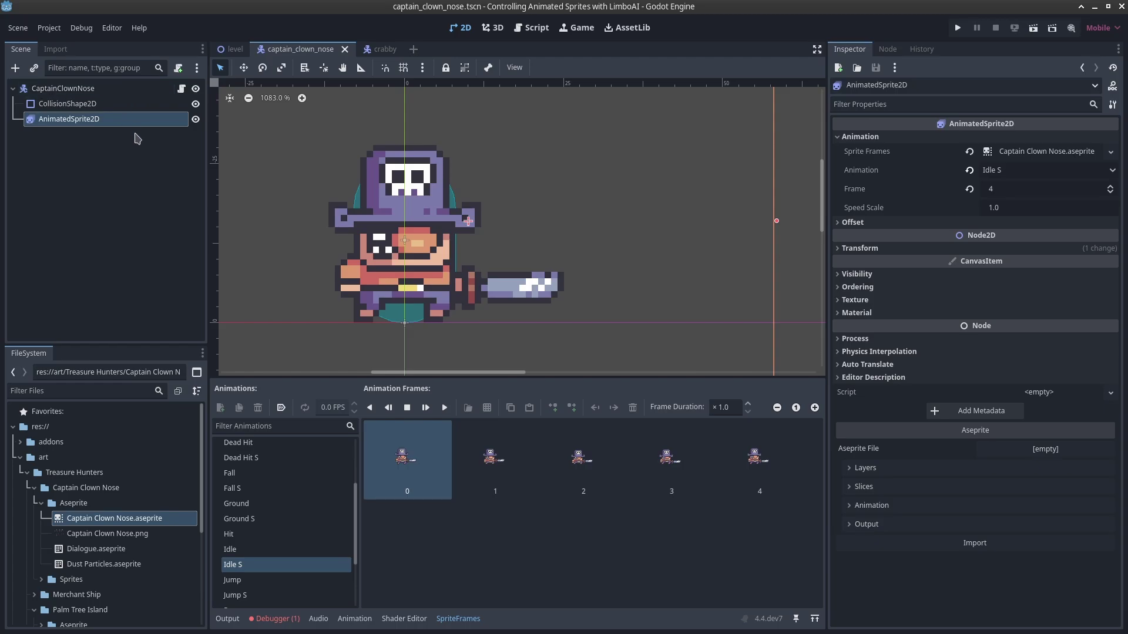
# Step: Compare the AnimatedSprite2D setup in the crabby scene with the one in the captain_clown_nose scene
pyautogui.click(383, 50)
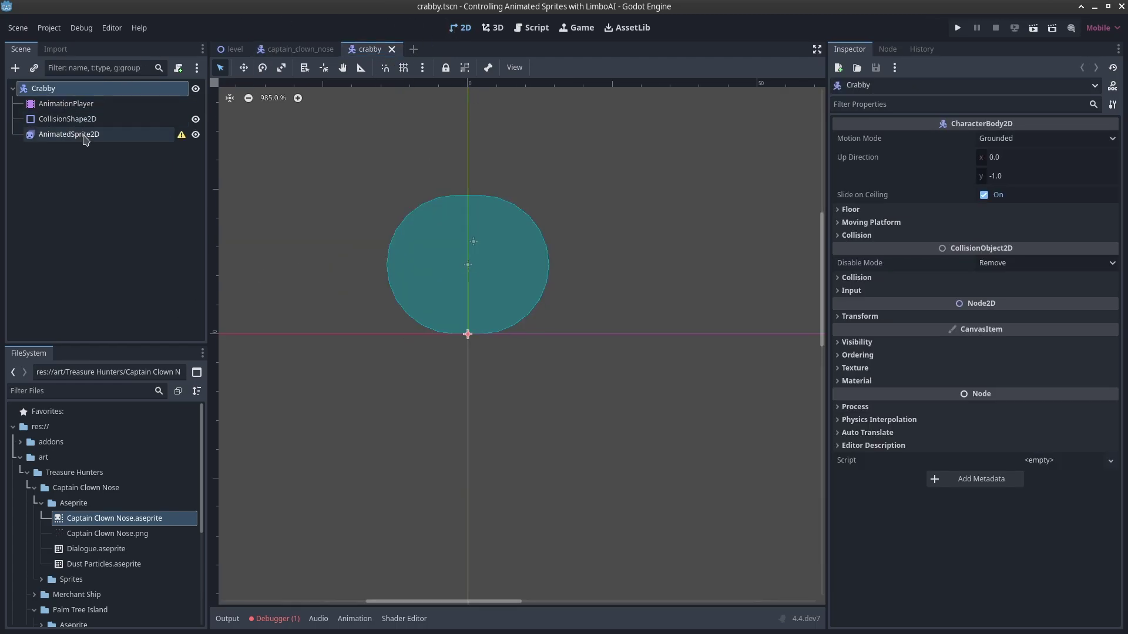
pyautogui.click(91, 135)
pyautogui.moveTo(125, 342); pyautogui.dragTo(126, 233)
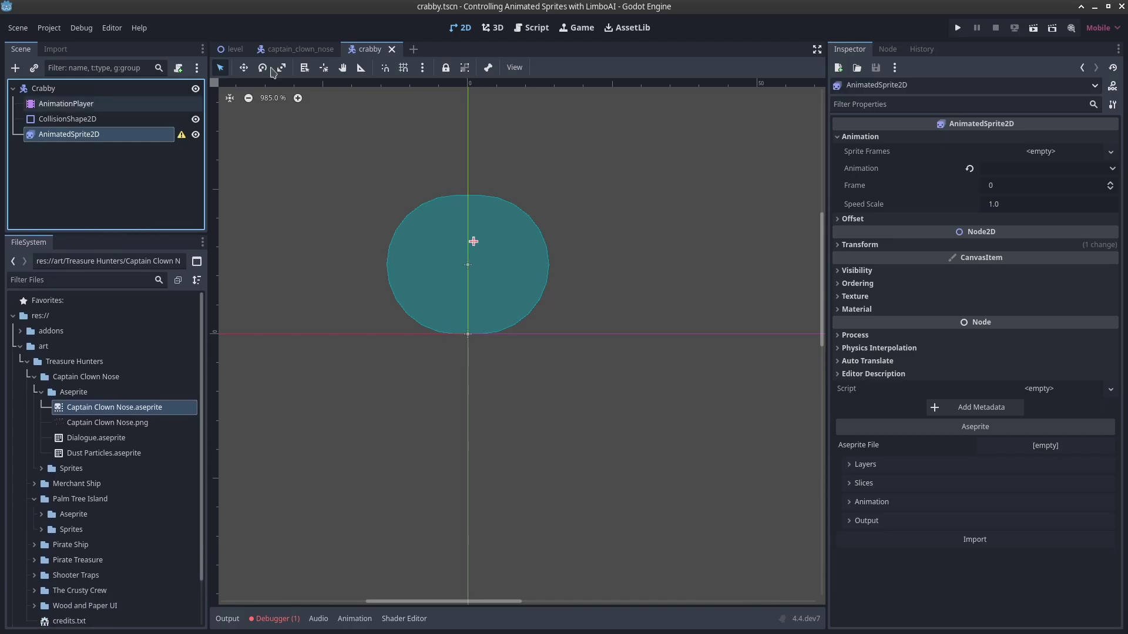
pyautogui.click(303, 50)
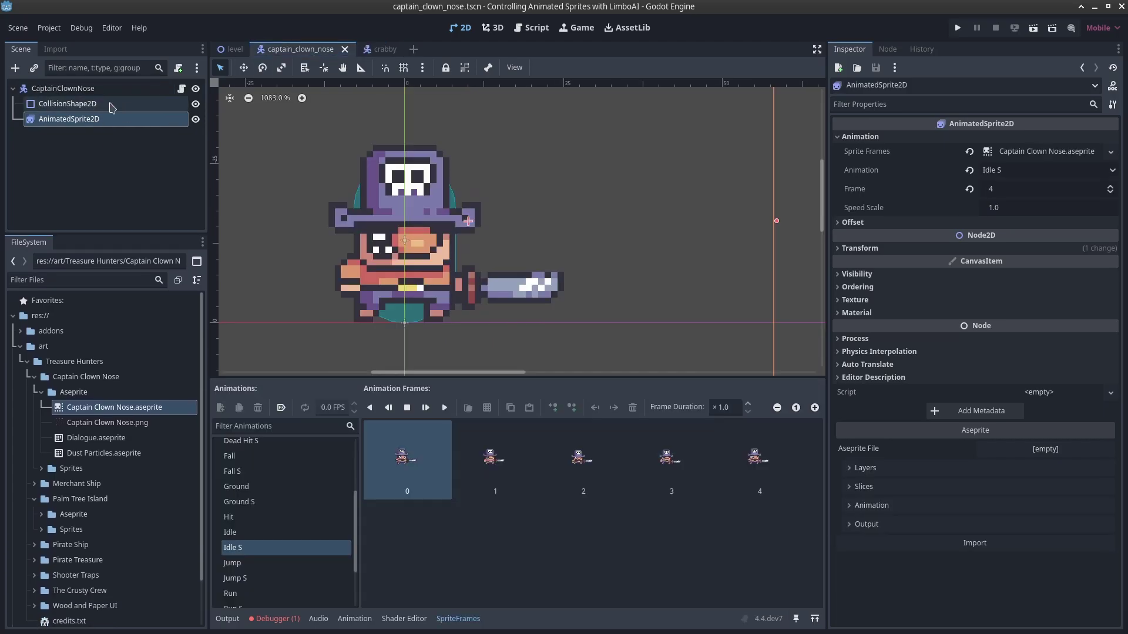
pyautogui.click(370, 49)
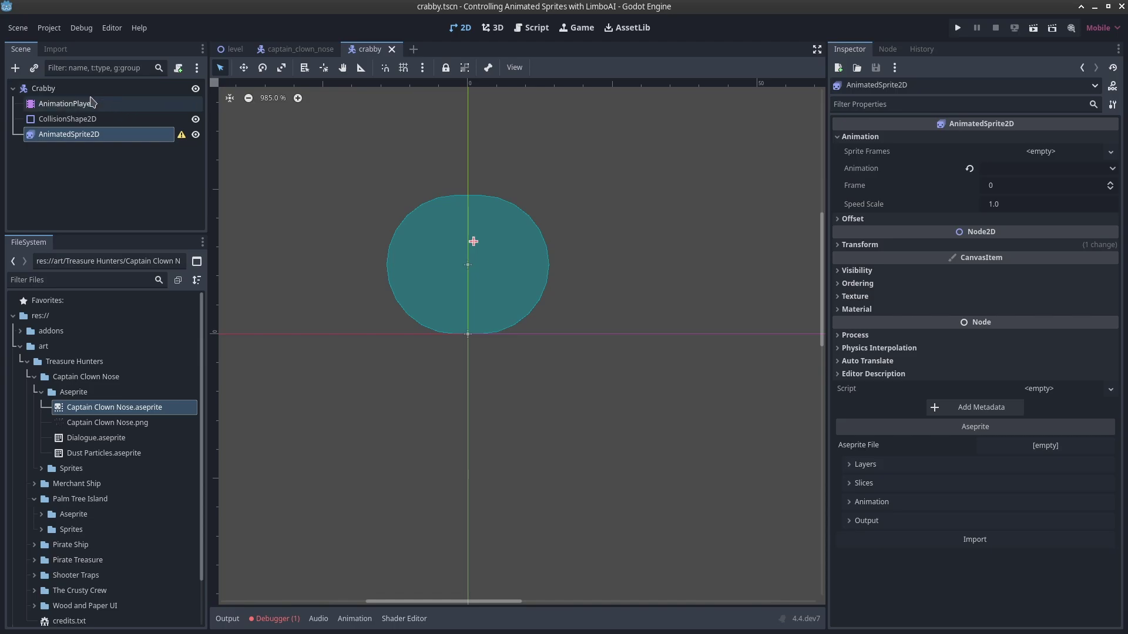
pyautogui.click(297, 49)
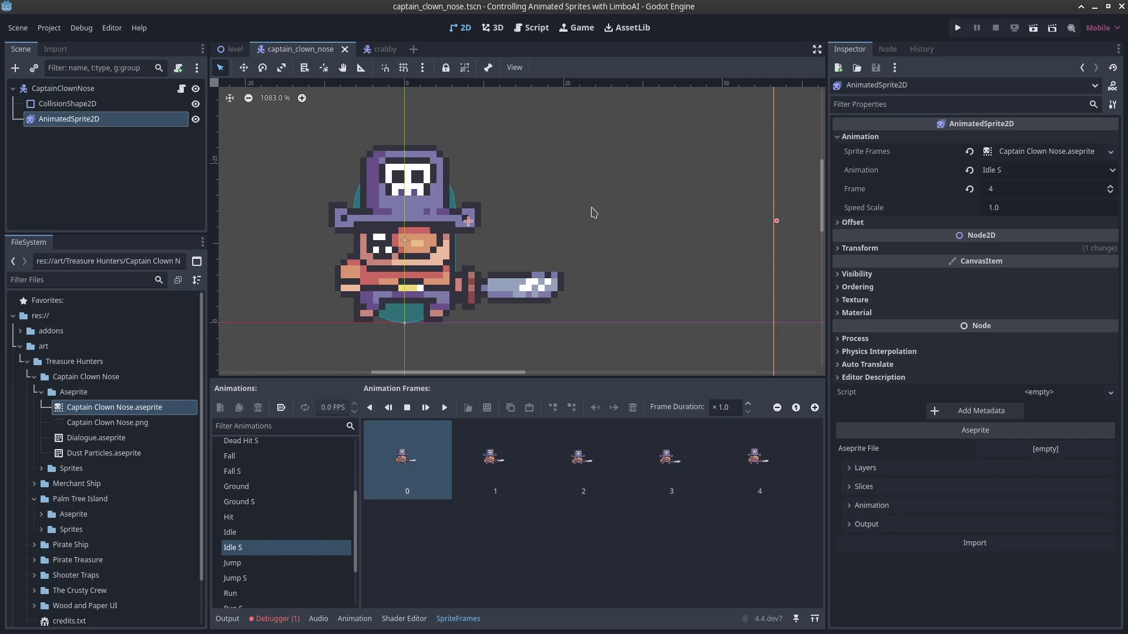
# Step: In the crabby scene, locate Crabby.aseprite in The Crusty Crew's Aseprite folder and open it
pyautogui.click(379, 52)
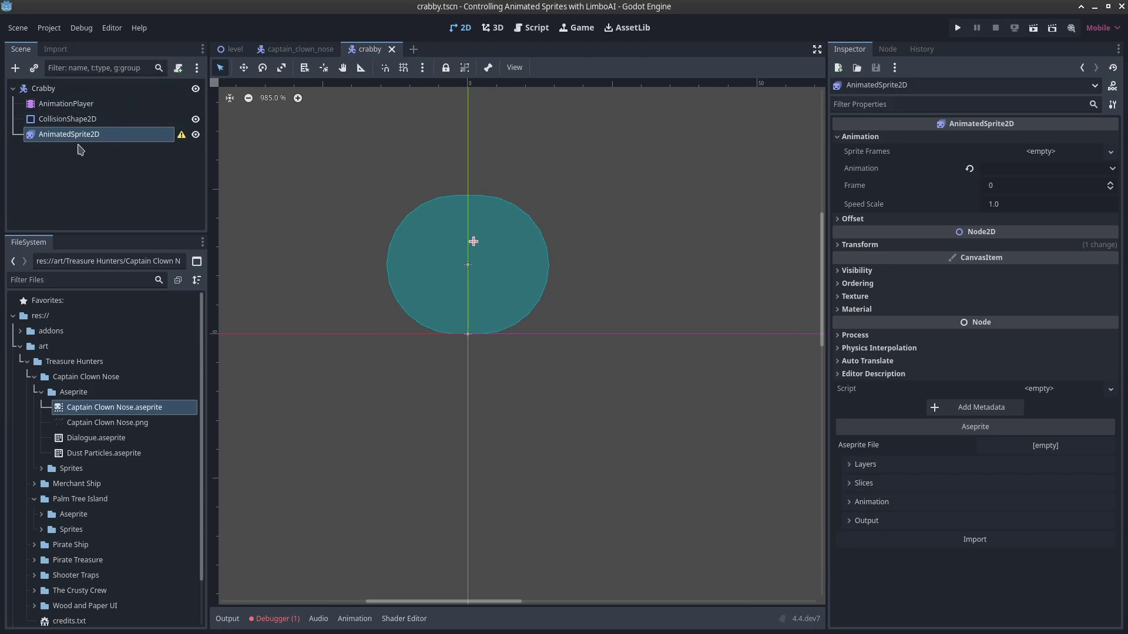
pyautogui.click(39, 397)
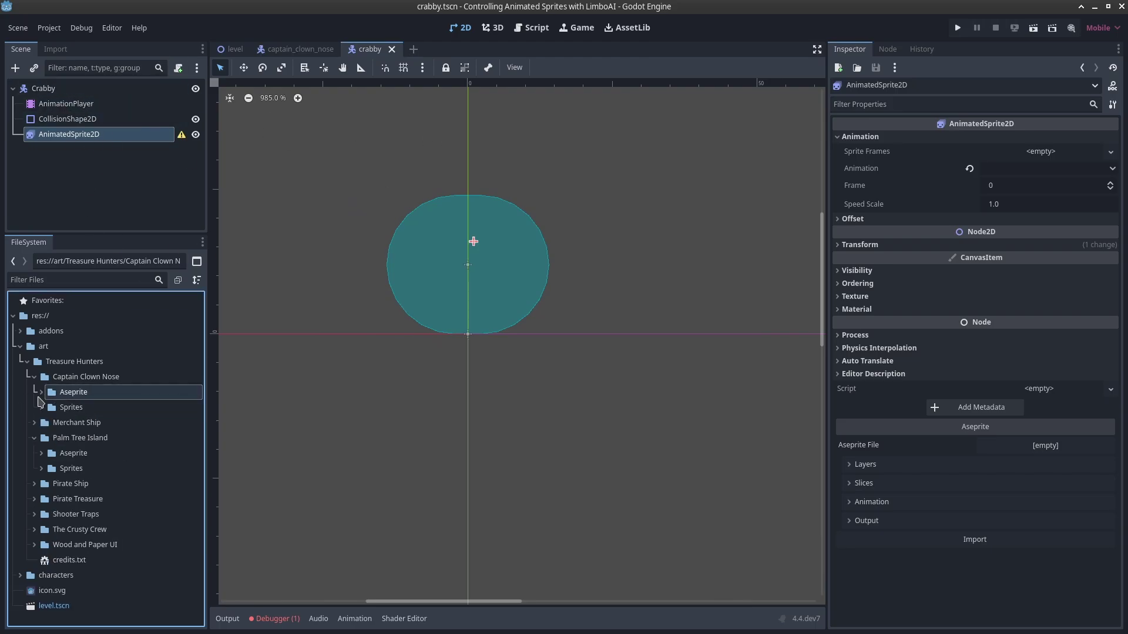
pyautogui.click(35, 531)
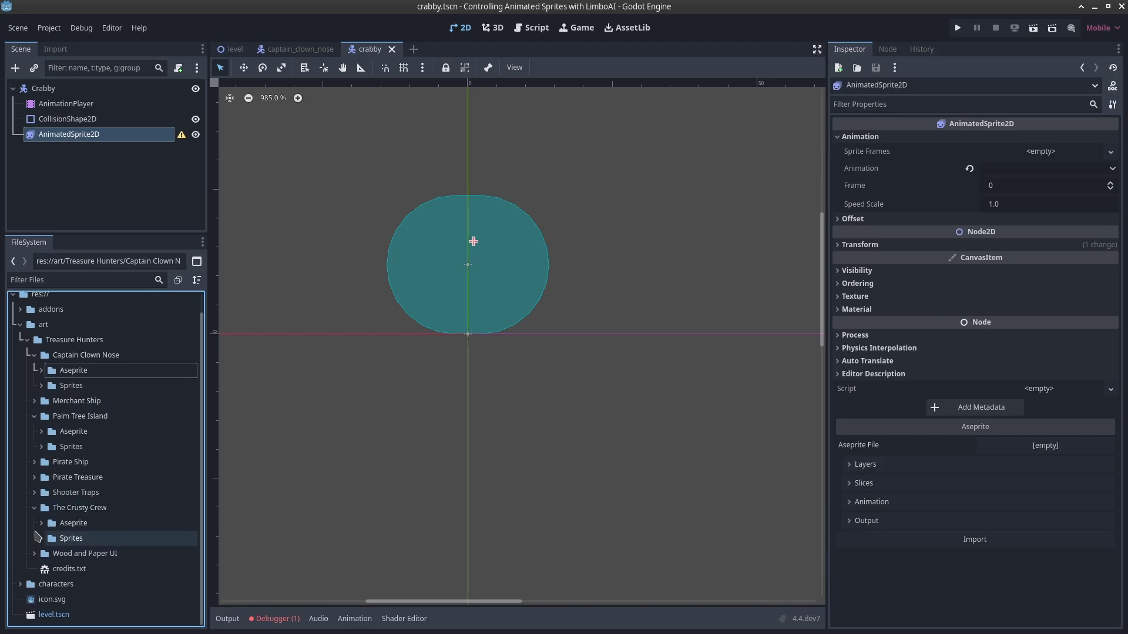
pyautogui.click(42, 523)
pyautogui.scroll(-3, 71, 499)
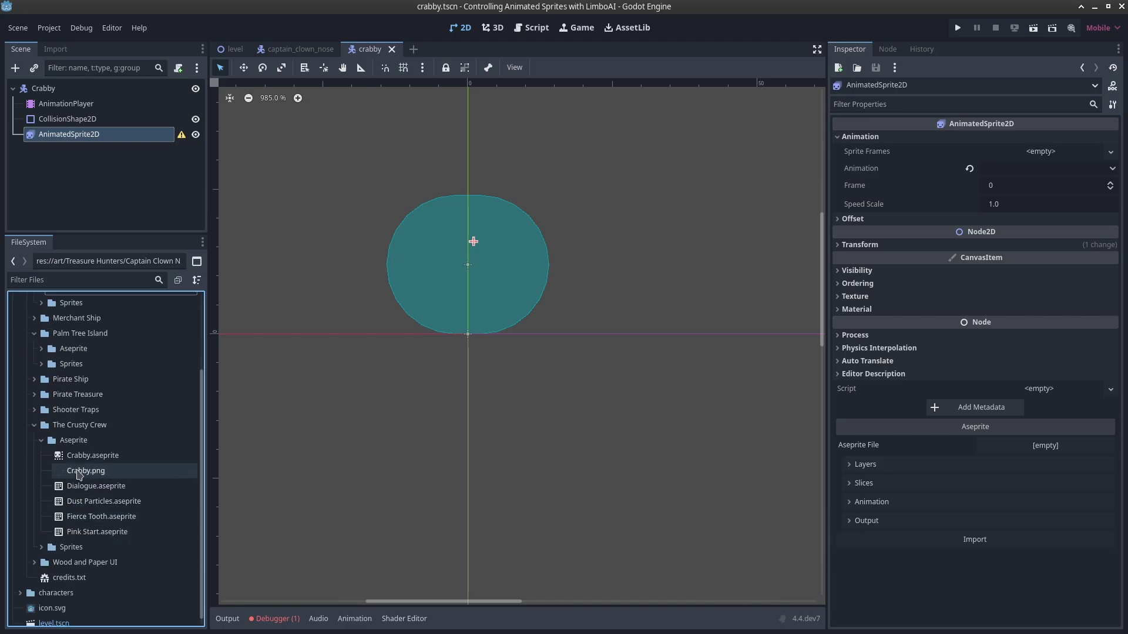
pyautogui.click(106, 456)
pyautogui.doubleClick(125, 464)
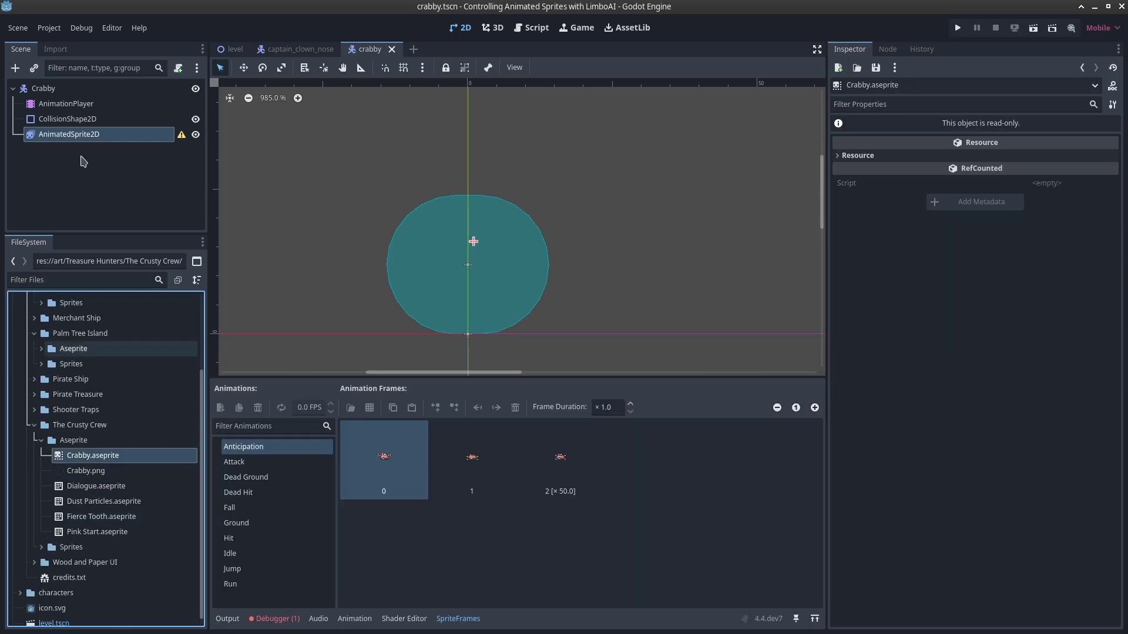
# Step: Reimport Crabby.aseprite as Aseprite SpriteFrames
pyautogui.click(55, 49)
pyautogui.moveTo(145, 233); pyautogui.dragTo(117, 310)
pyautogui.click(106, 299)
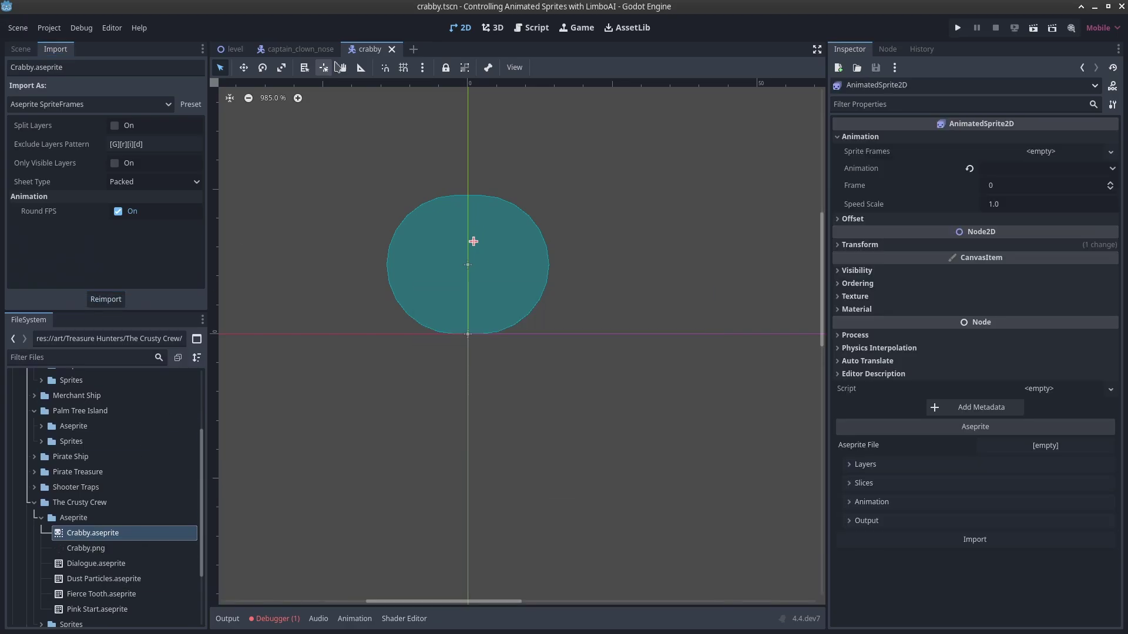
# Step: Assign Crabby.aseprite as the Sprite Frames resource of the crabby scene's AnimatedSprite2D
pyautogui.click(24, 49)
pyautogui.click(95, 136)
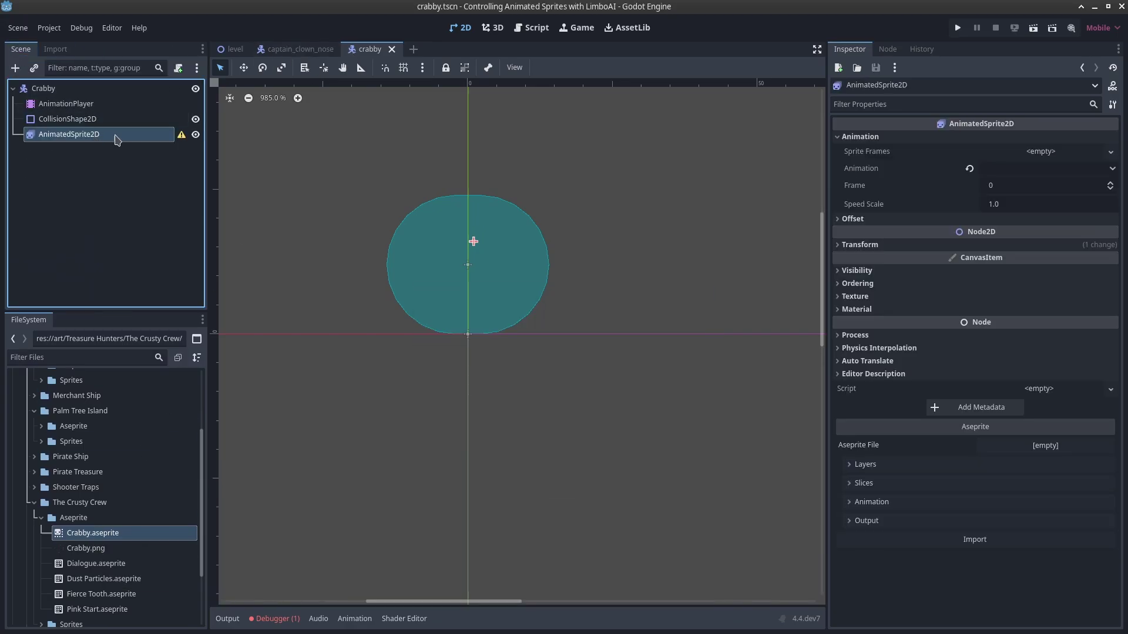
pyautogui.moveTo(116, 534); pyautogui.dragTo(1051, 147)
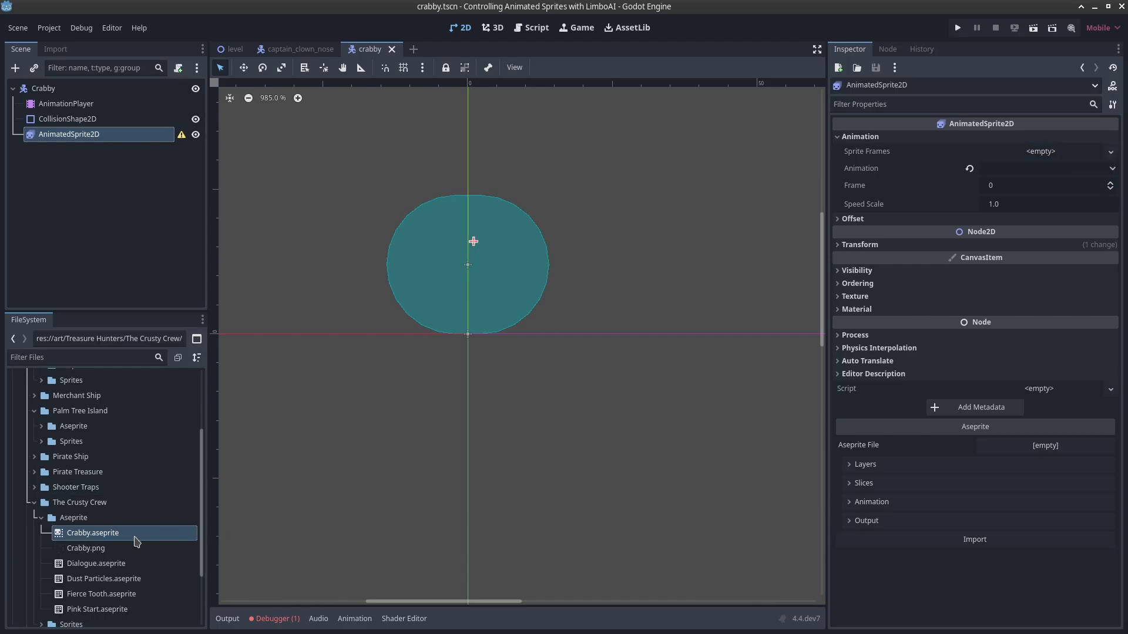
pyautogui.moveTo(133, 533); pyautogui.dragTo(1054, 153)
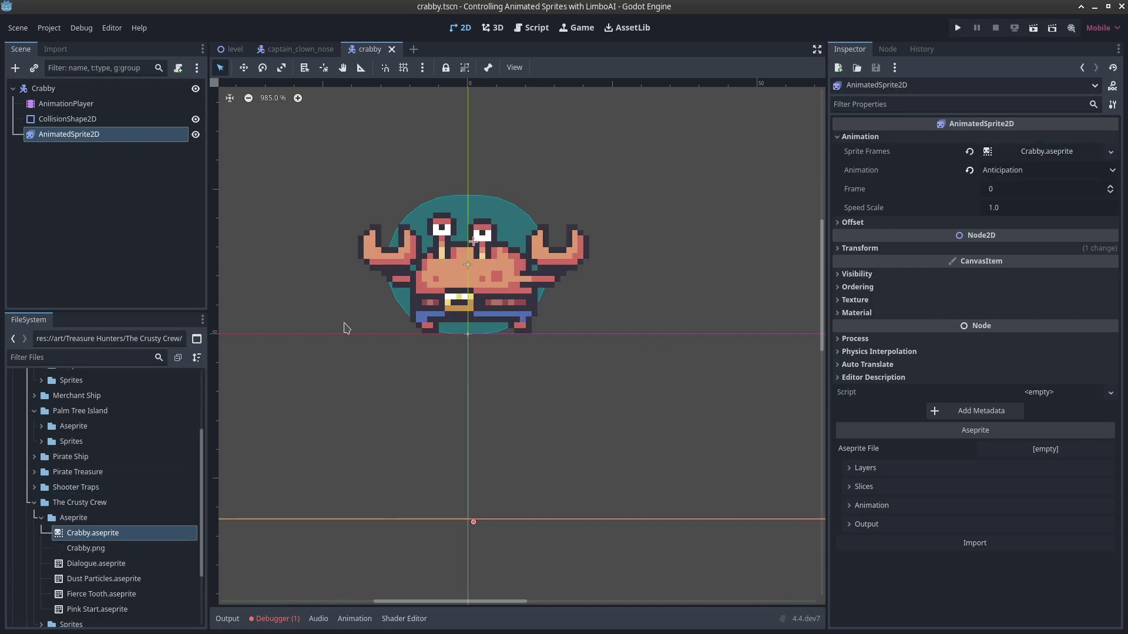
# Step: Preview the crab's imported animations, including Run, Jump, Idle, Fall and Attack, and return to Anticipation
pyautogui.click(68, 118)
pyautogui.click(88, 135)
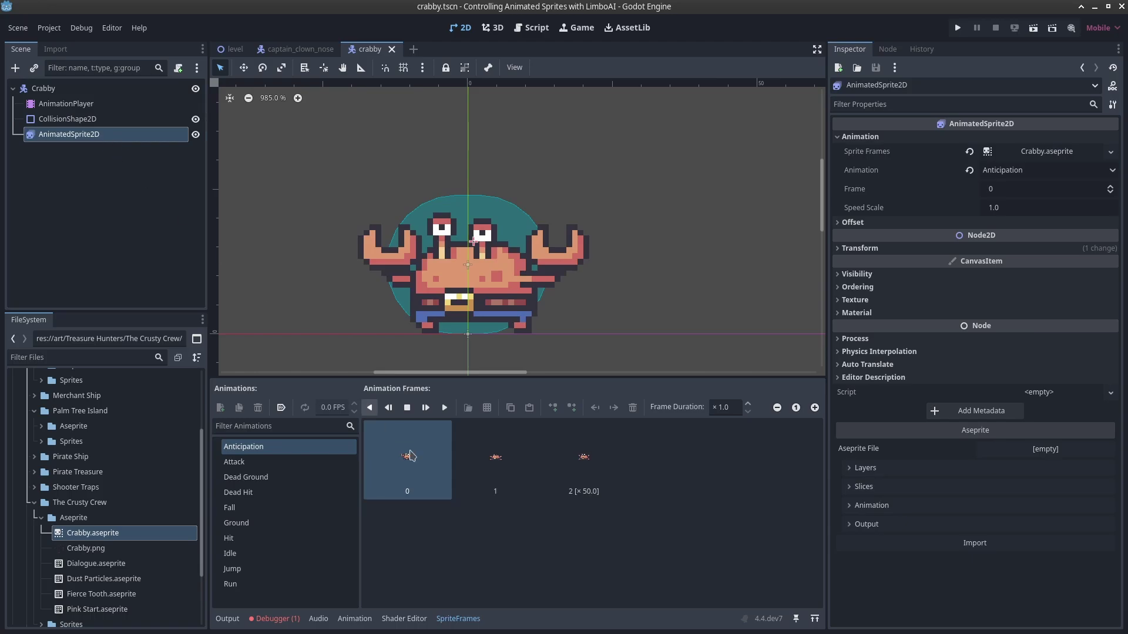
pyautogui.click(251, 476)
pyautogui.click(267, 510)
pyautogui.click(288, 570)
pyautogui.click(294, 586)
pyautogui.click(289, 570)
pyautogui.click(289, 552)
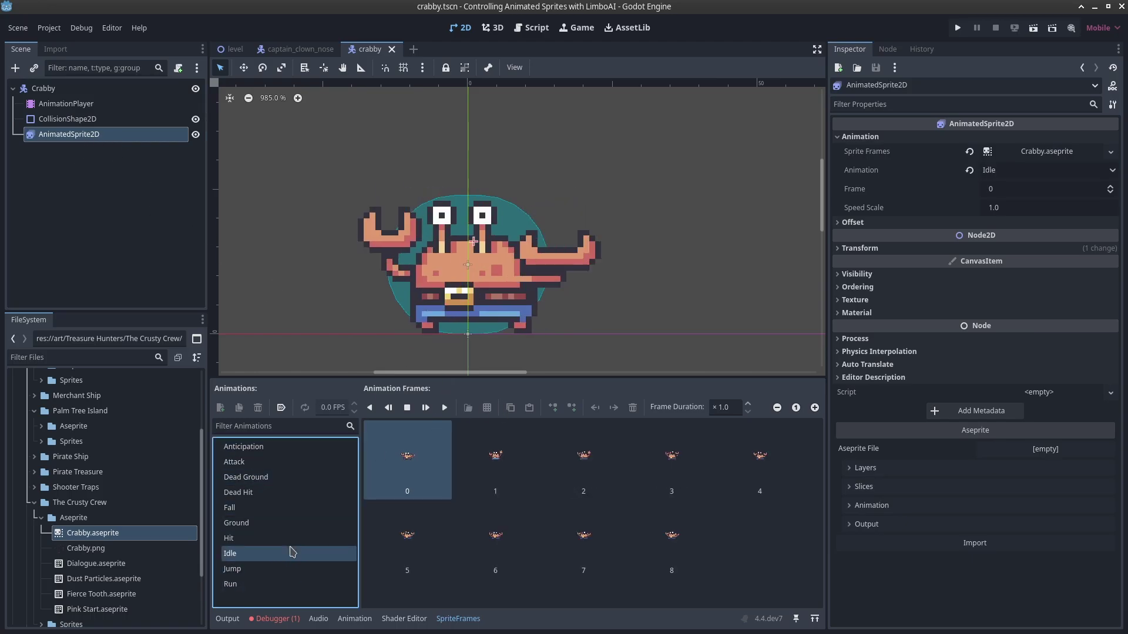
pyautogui.click(289, 524)
pyautogui.click(289, 508)
pyautogui.click(288, 477)
pyautogui.click(288, 462)
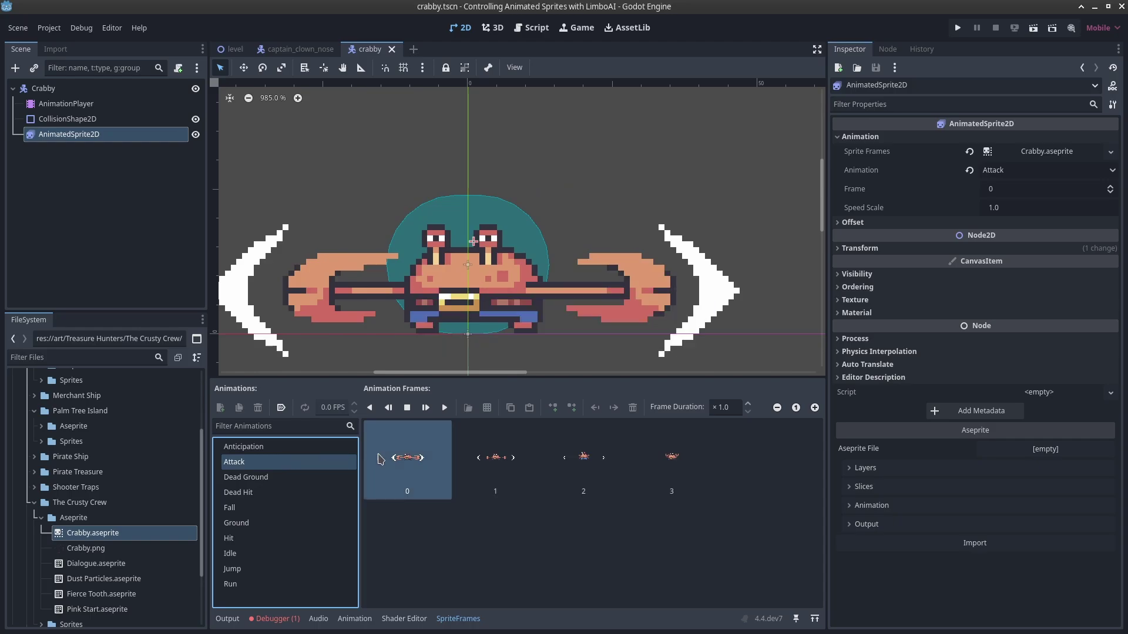
pyautogui.click(300, 451)
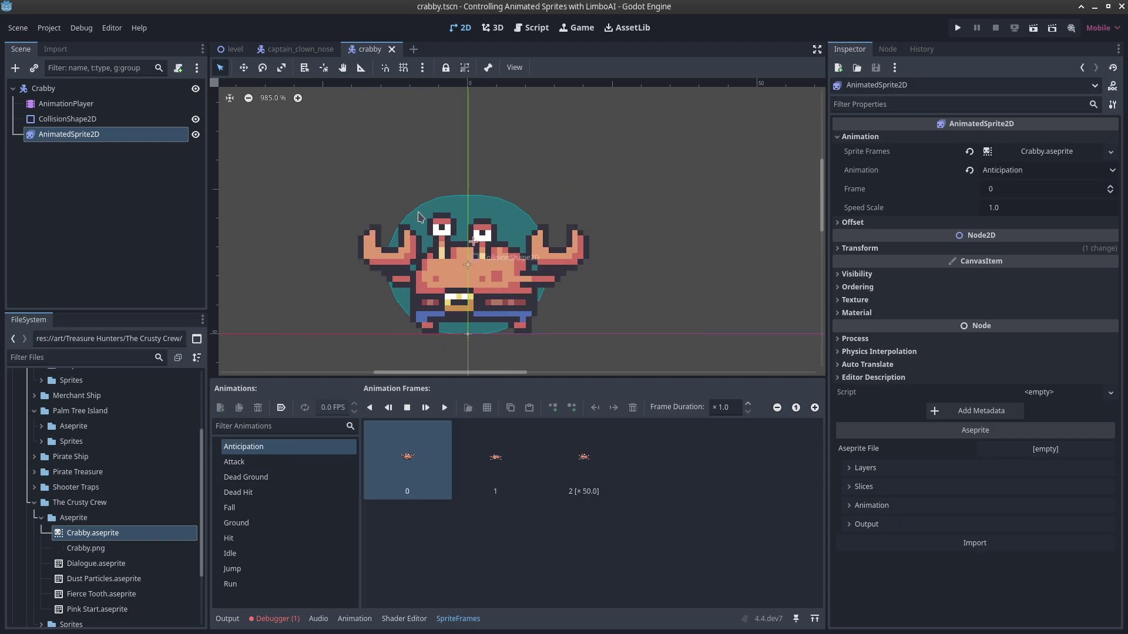
# Step: Examine the Exclude Layers Pattern in the import settings of Crabby.aseprite
pyautogui.click(93, 533)
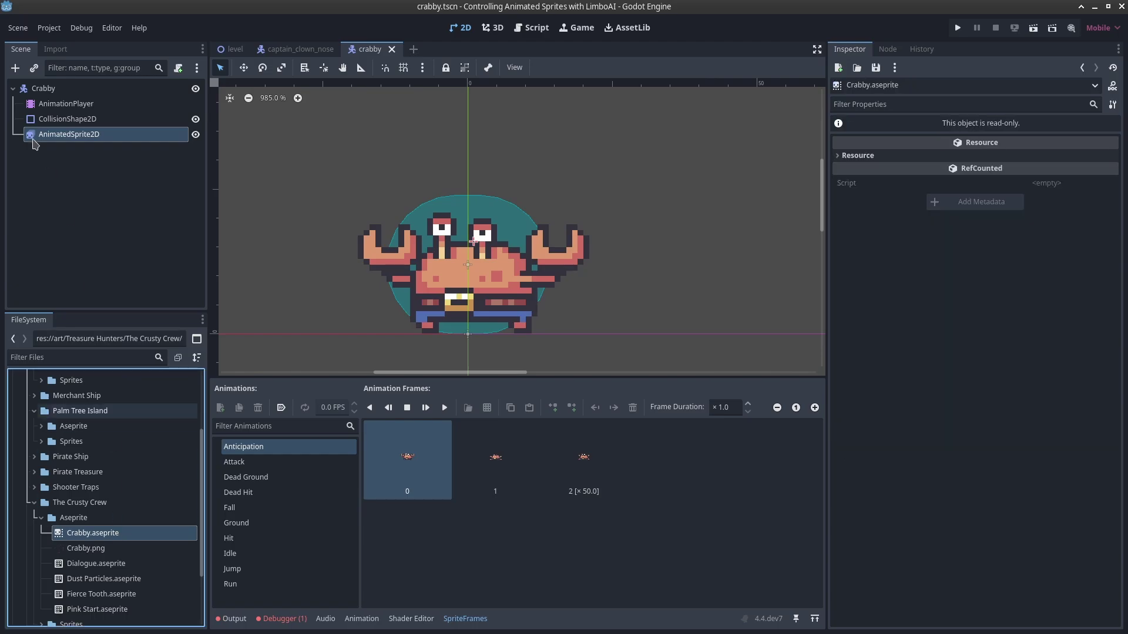
pyautogui.click(55, 49)
pyautogui.moveTo(162, 144); pyautogui.dragTo(31, 148)
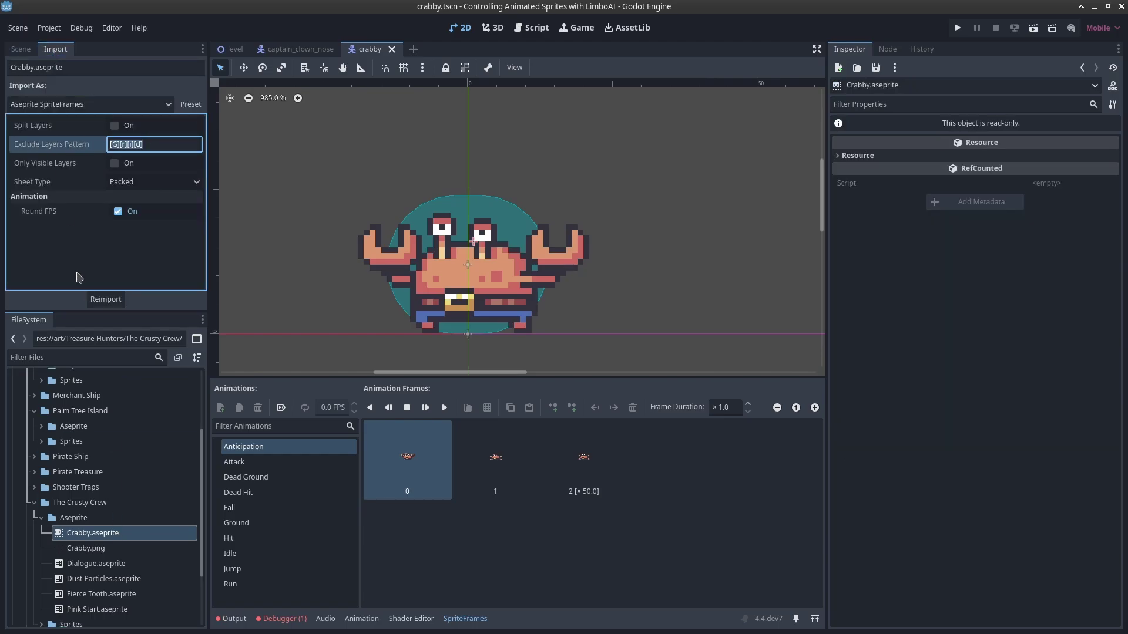
pyautogui.click(154, 237)
pyautogui.moveTo(176, 148); pyautogui.dragTo(85, 161)
pyautogui.click(167, 257)
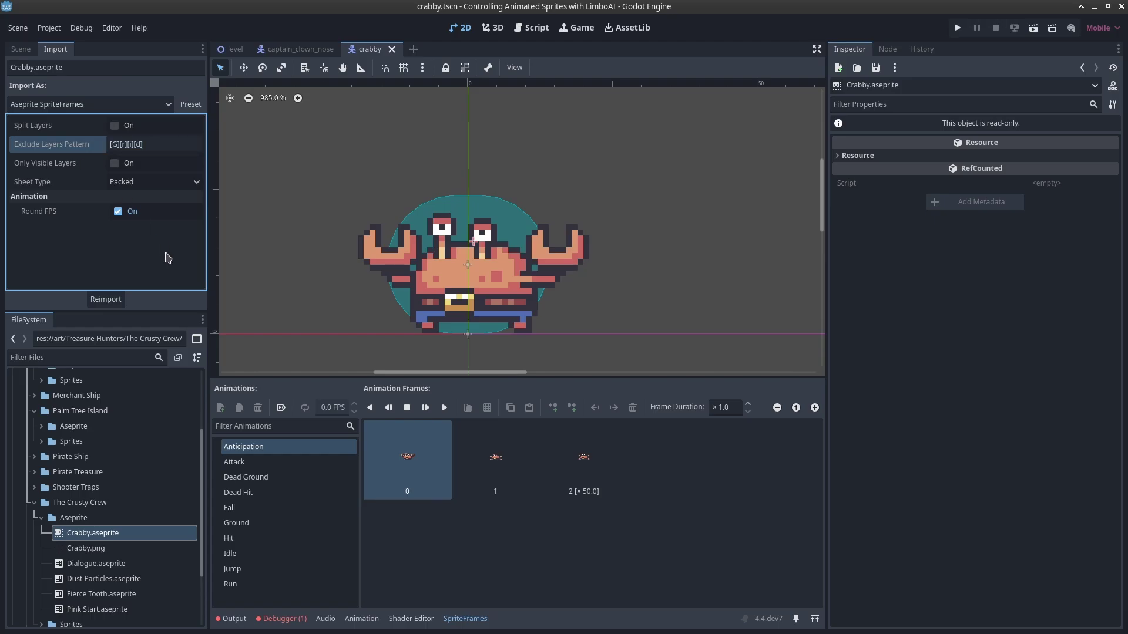
pyautogui.click(169, 147)
pyautogui.moveTo(374, 188); pyautogui.dragTo(339, 171, button='middle')
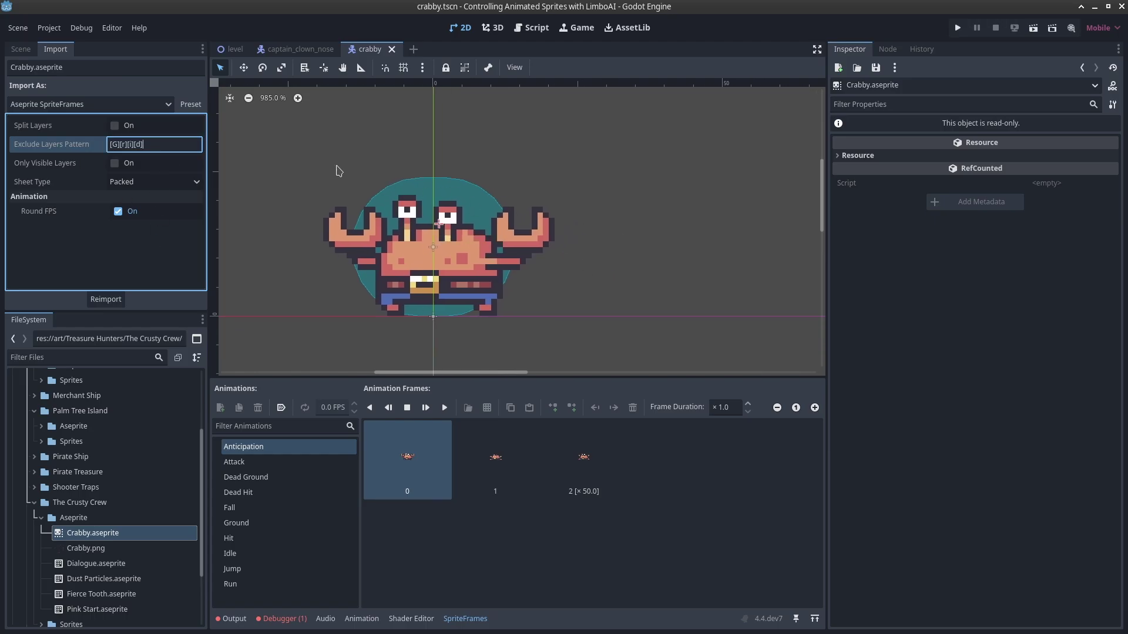
pyautogui.moveTo(346, 252); pyautogui.dragTo(376, 258, button='middle')
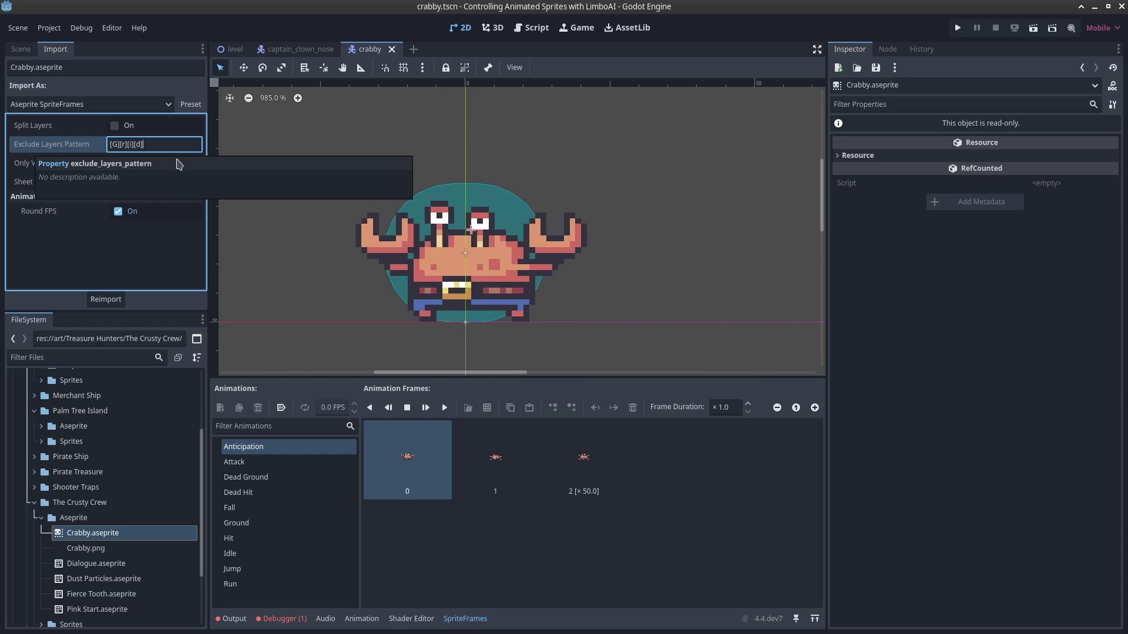
pyautogui.moveTo(161, 145); pyautogui.dragTo(2, 144)
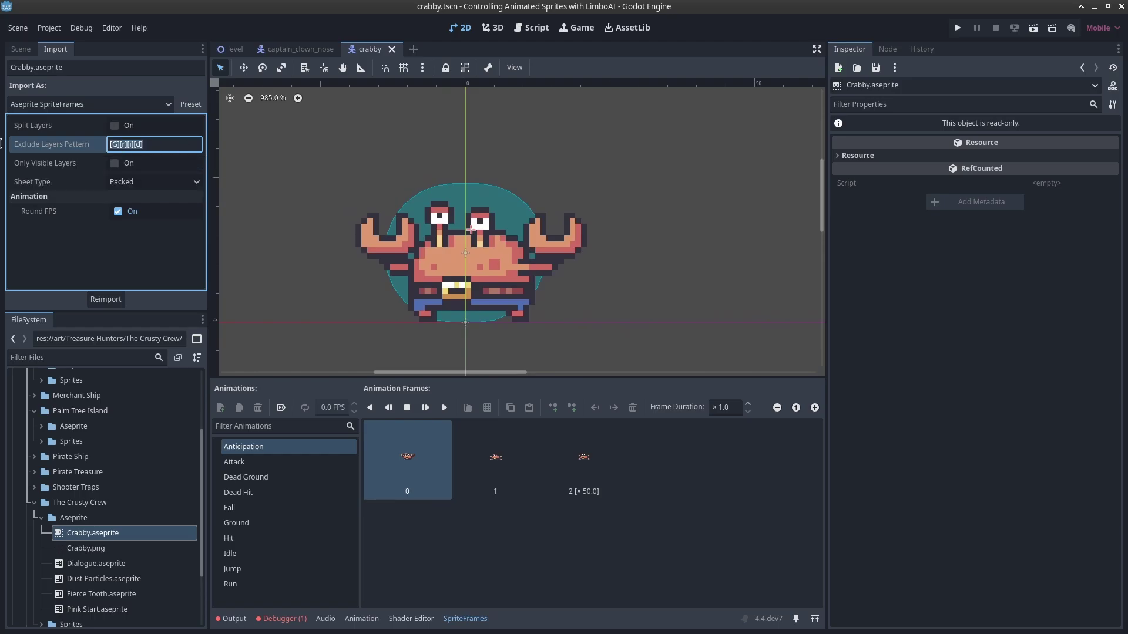
pyautogui.click(179, 147)
# Step: Try the Only Visible Layers import option for Crabby.aseprite and switch it off again
pyautogui.click(116, 165)
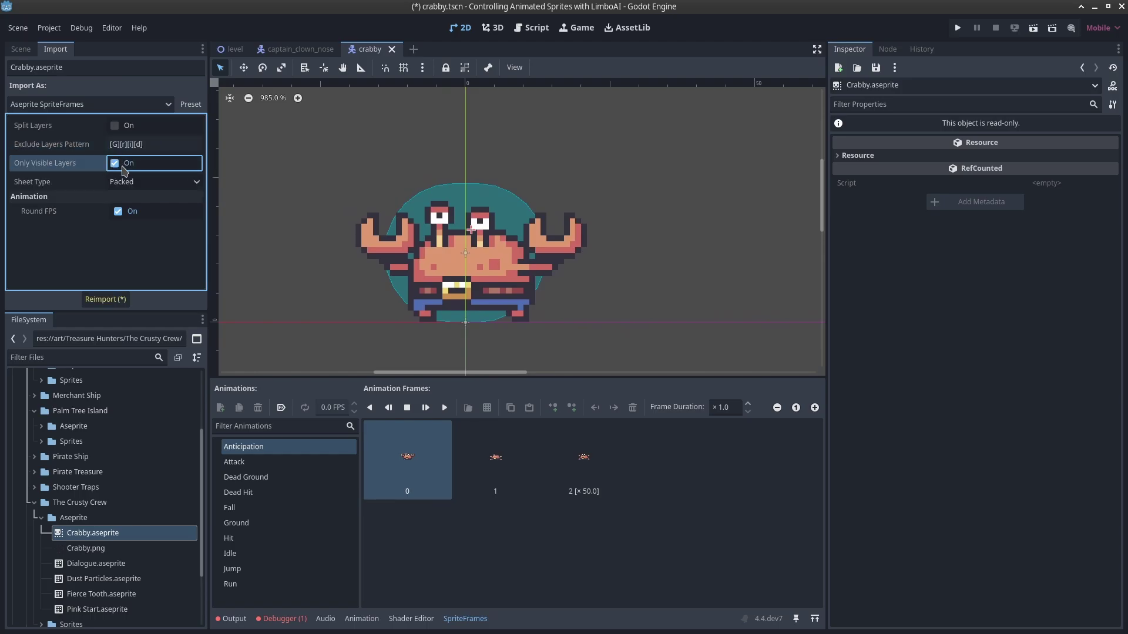
pyautogui.click(116, 165)
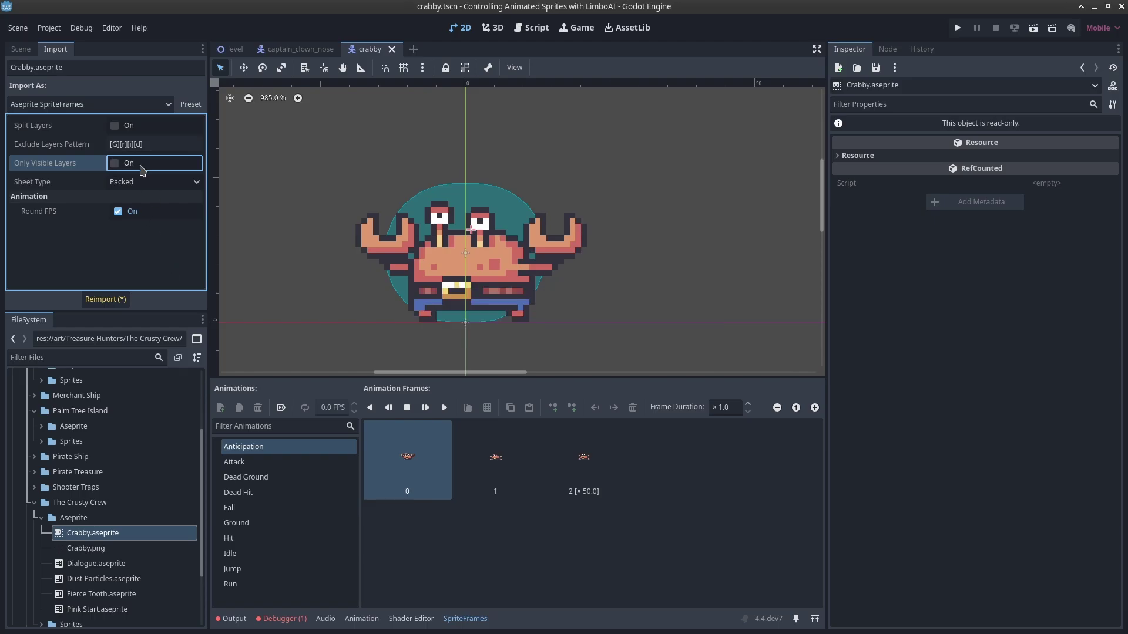
pyautogui.click(176, 146)
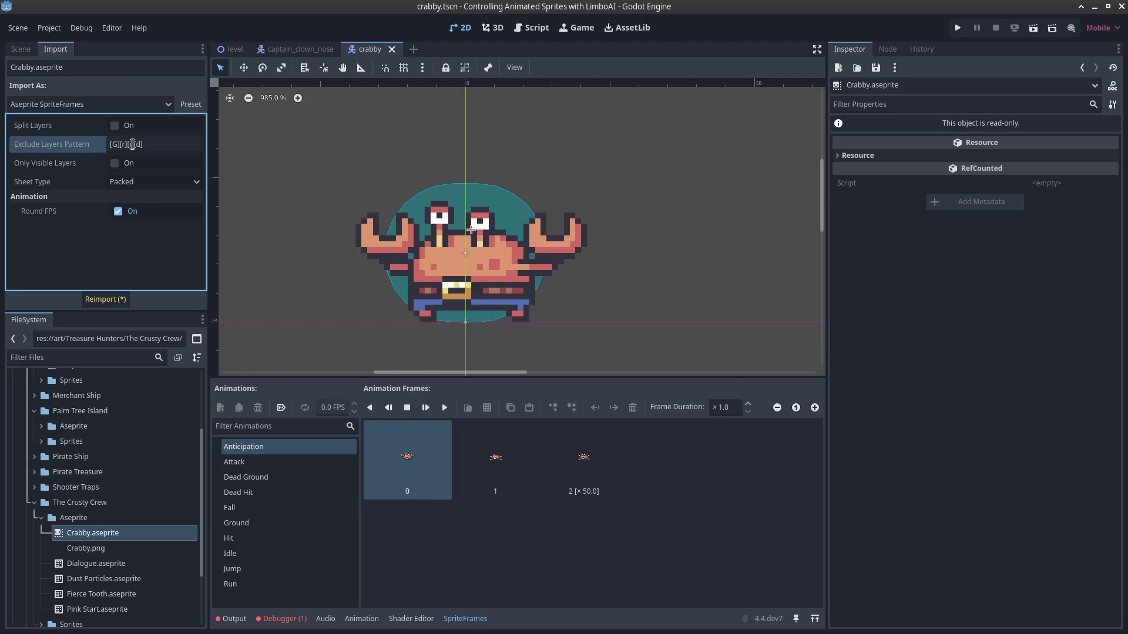
pyautogui.click(85, 227)
pyautogui.moveTo(691, 315); pyautogui.dragTo(682, 306, button='middle')
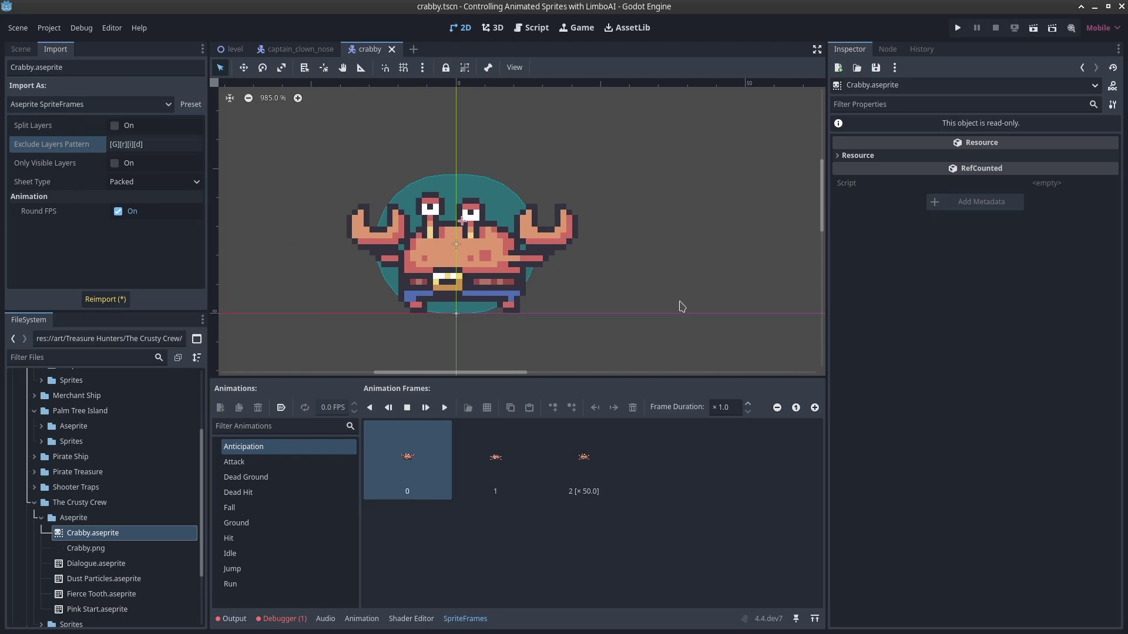